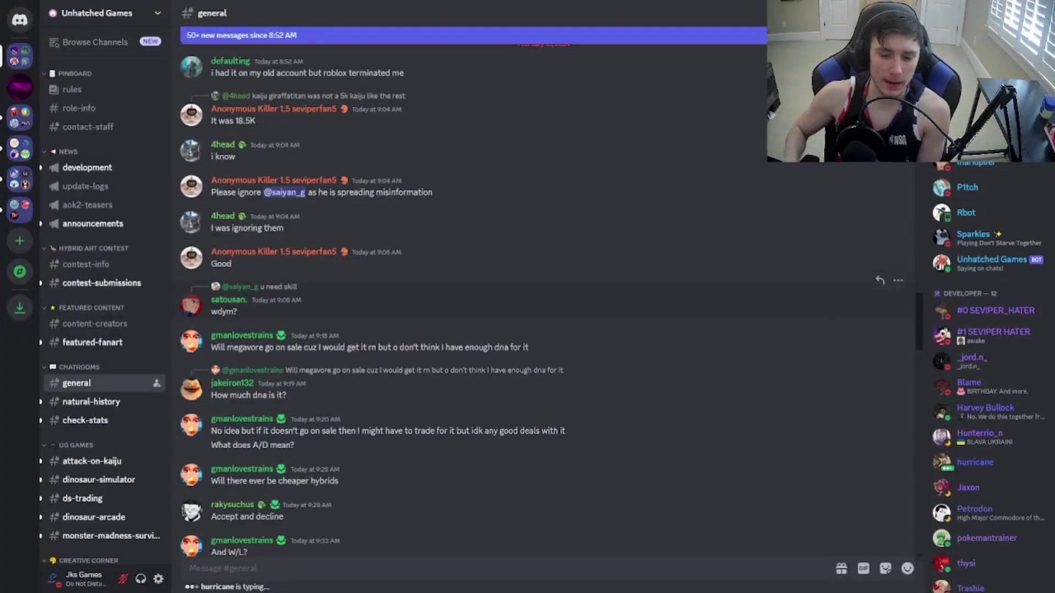
- Reload the Discord page and switch it to full screen
{"action": "key", "text": "ctrl+r"}
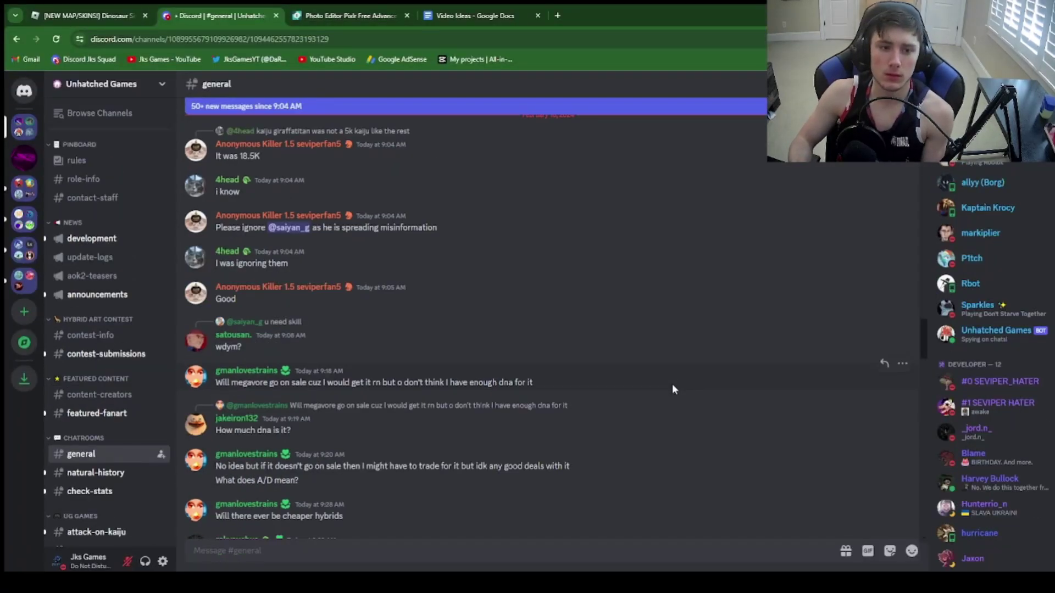
{"action": "key", "text": "F11"}
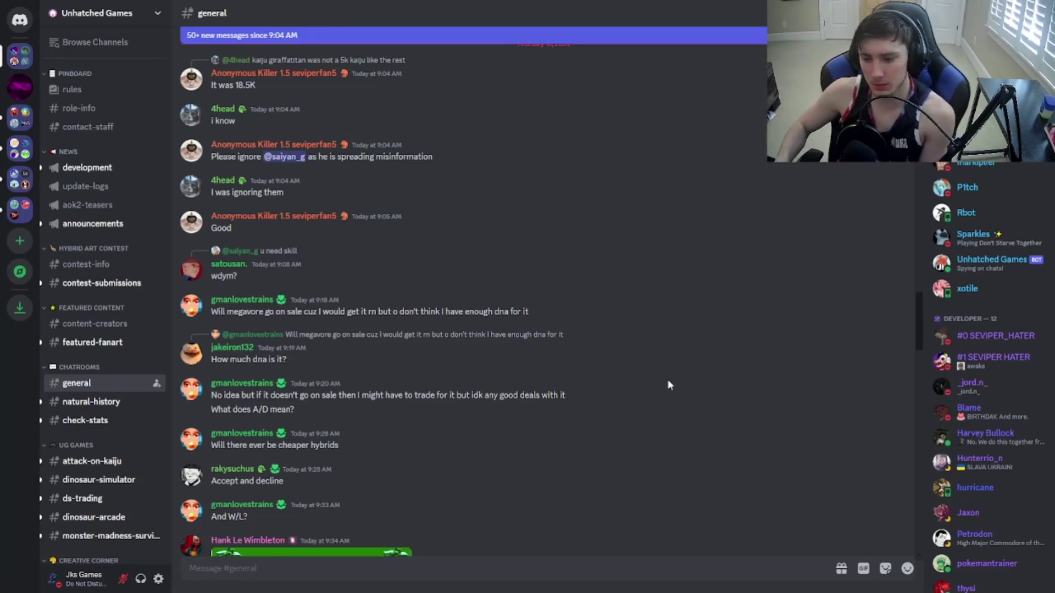
{"action": "mouse_move", "coordinate": [494, 388]}
{"action": "scroll", "coordinate": [650, 375], "scroll_direction": "down", "scroll_amount": 10}
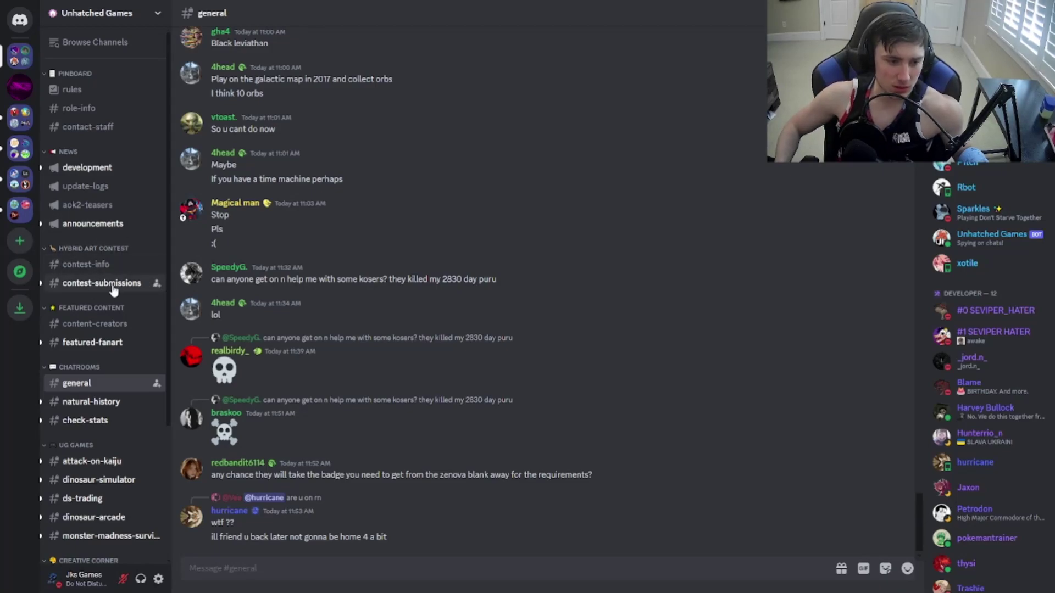
- Switch to #contest-info and highlight the contest update heading and Disregard line
{"action": "left_click", "coordinate": [86, 263]}
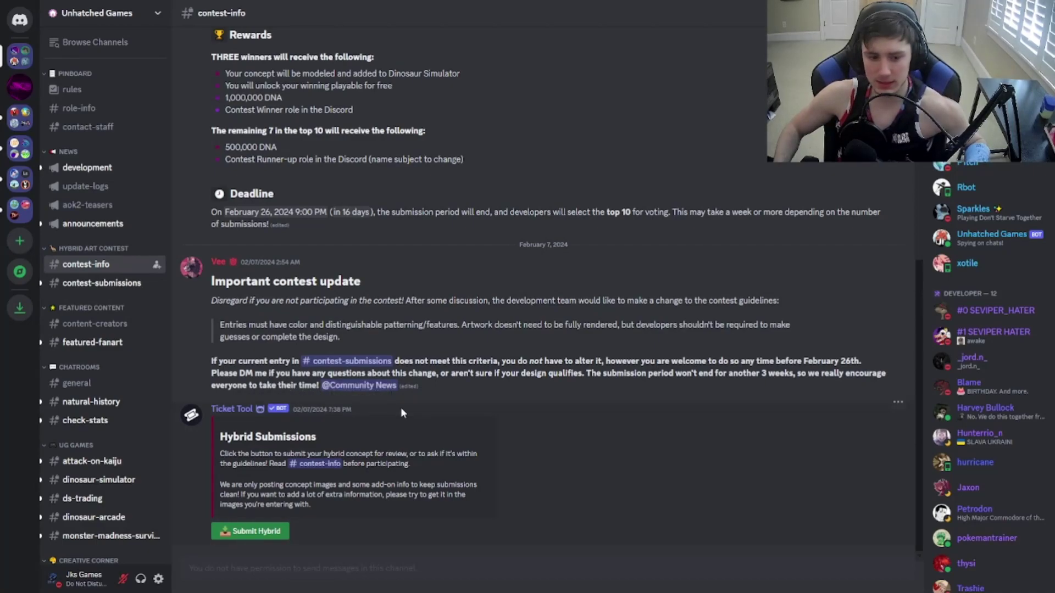
{"action": "left_click_drag", "start_coordinate": [272, 281], "coordinate": [363, 281]}
{"action": "left_click", "coordinate": [263, 294]}
{"action": "left_click_drag", "start_coordinate": [221, 302], "coordinate": [712, 307]}
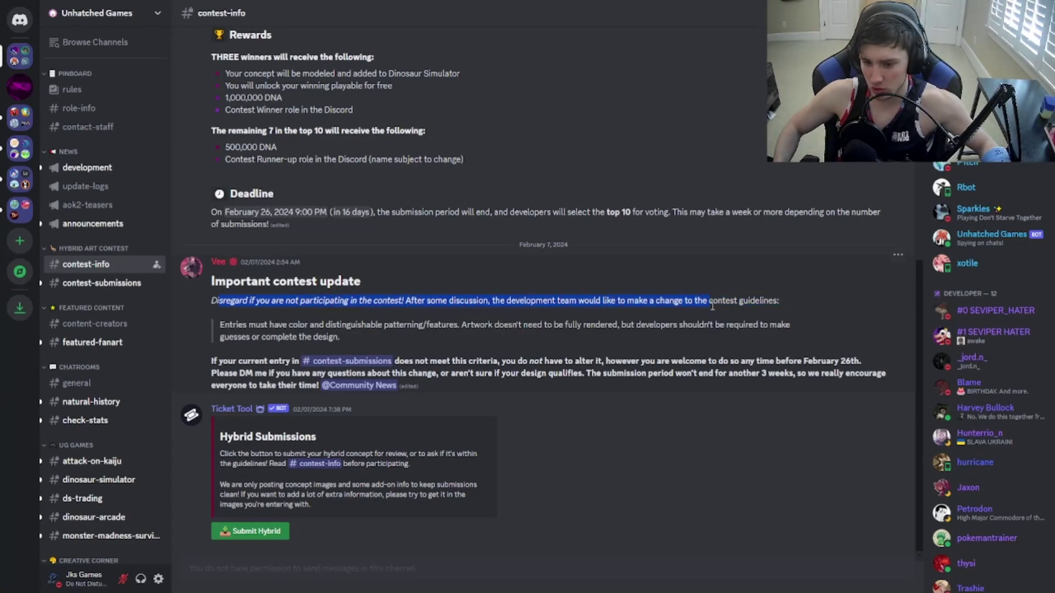
{"action": "left_click", "coordinate": [521, 322]}
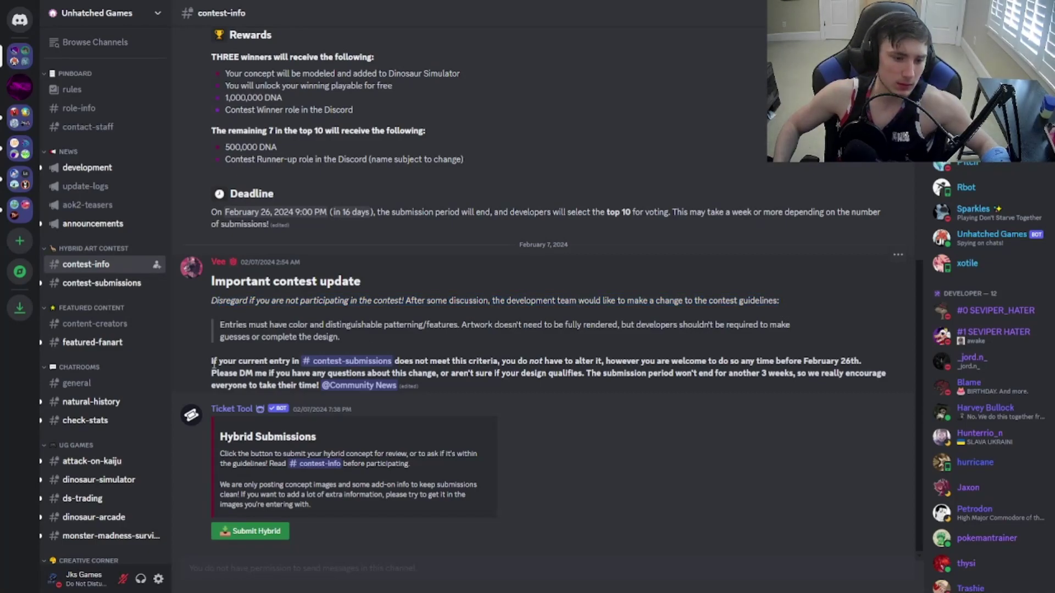
- Highlight the 'If your current entry' paragraph, the February 26th date, and the 'Please DM me' sentences
{"action": "left_click_drag", "start_coordinate": [211, 362], "coordinate": [468, 361]}
{"action": "left_click", "coordinate": [709, 346]}
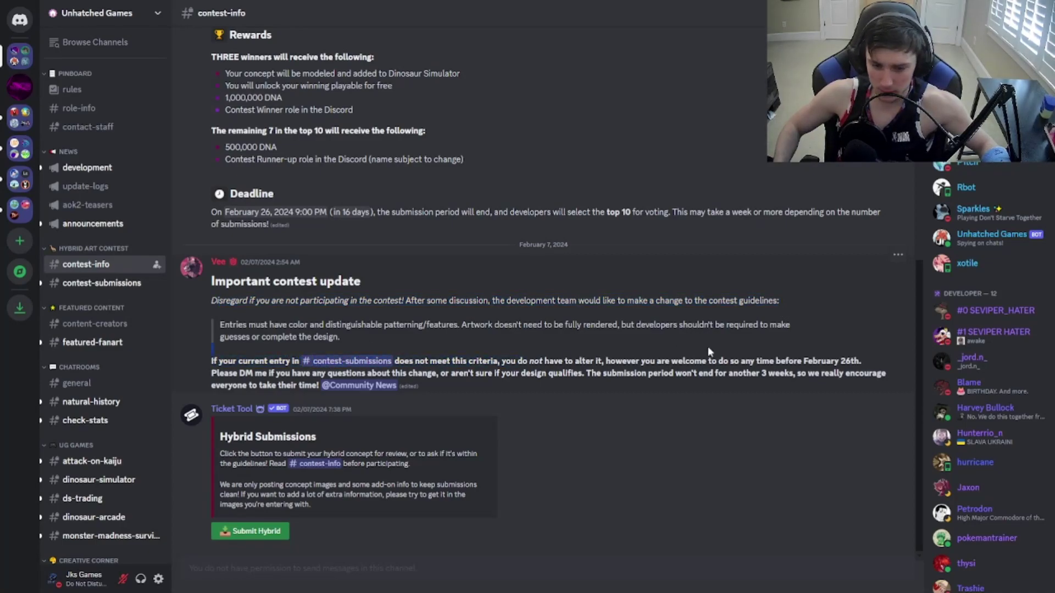
{"action": "left_click_drag", "start_coordinate": [865, 360], "coordinate": [598, 395]}
{"action": "left_click", "coordinate": [799, 393]}
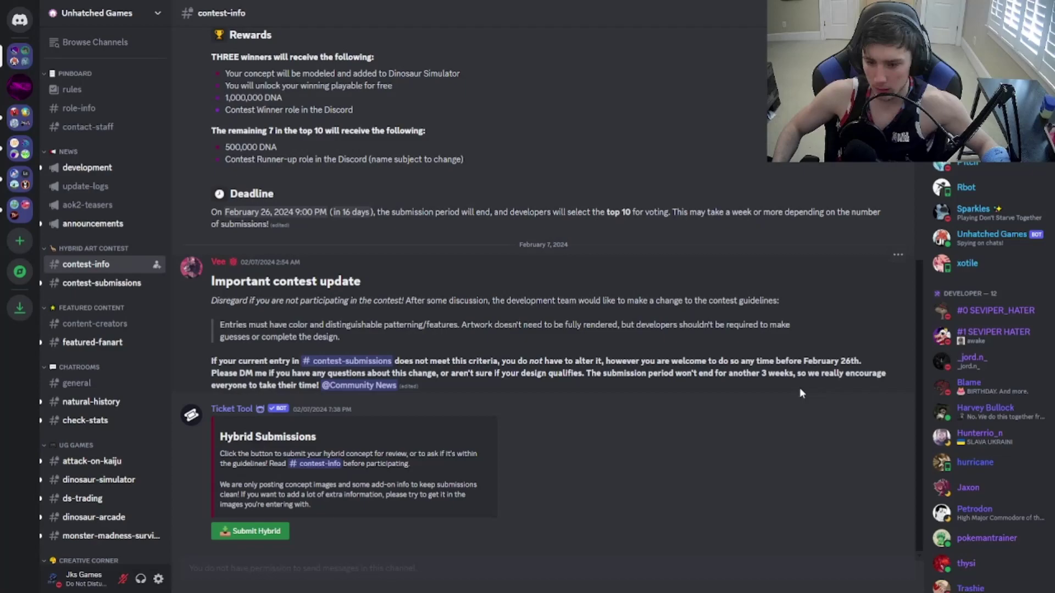
{"action": "left_click_drag", "start_coordinate": [803, 361], "coordinate": [862, 362]}
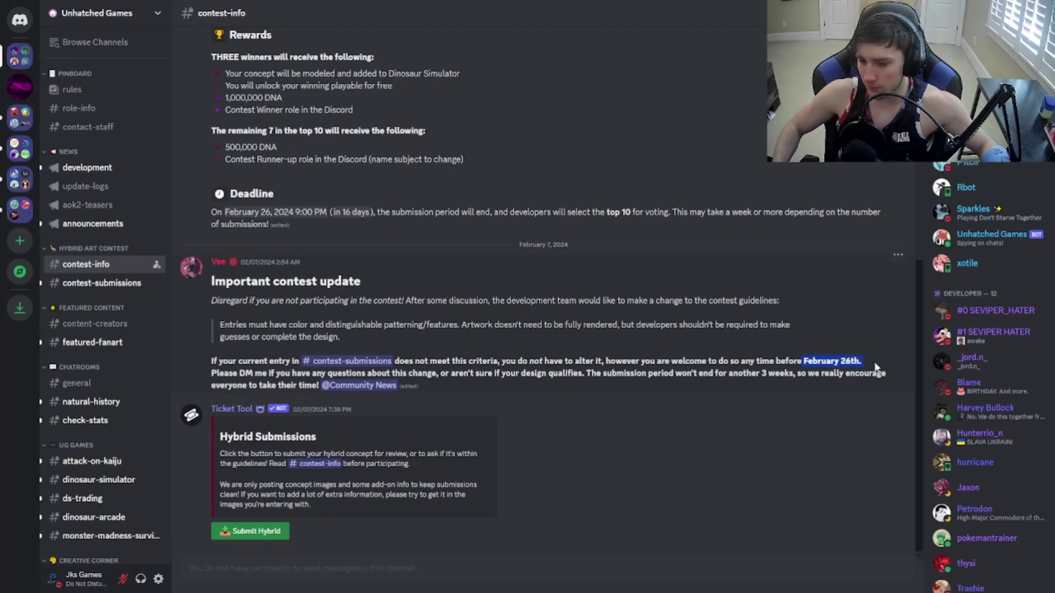
{"action": "left_click", "coordinate": [876, 366]}
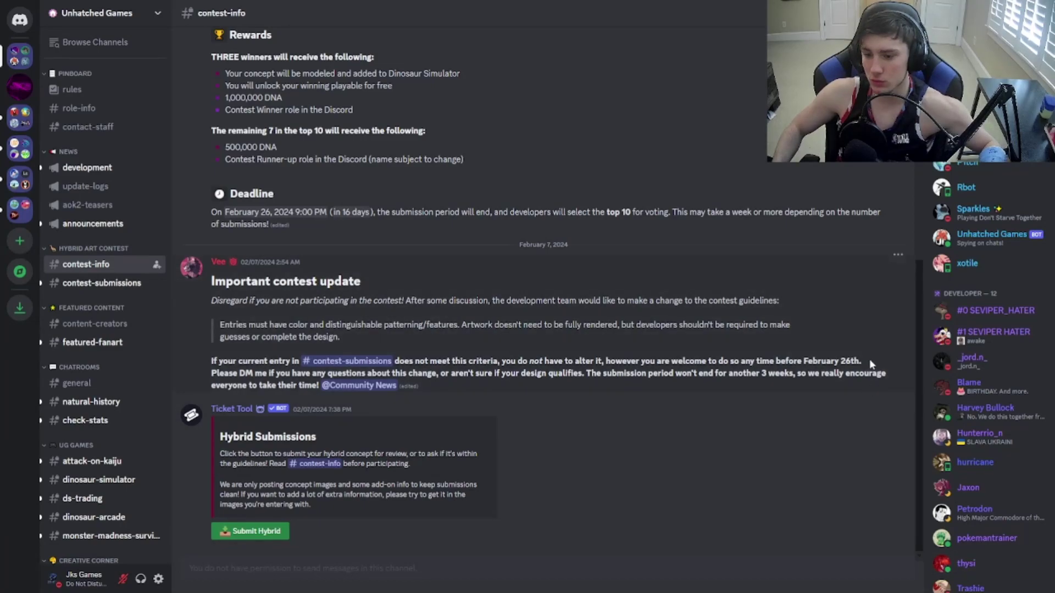
{"action": "left_click", "coordinate": [822, 435]}
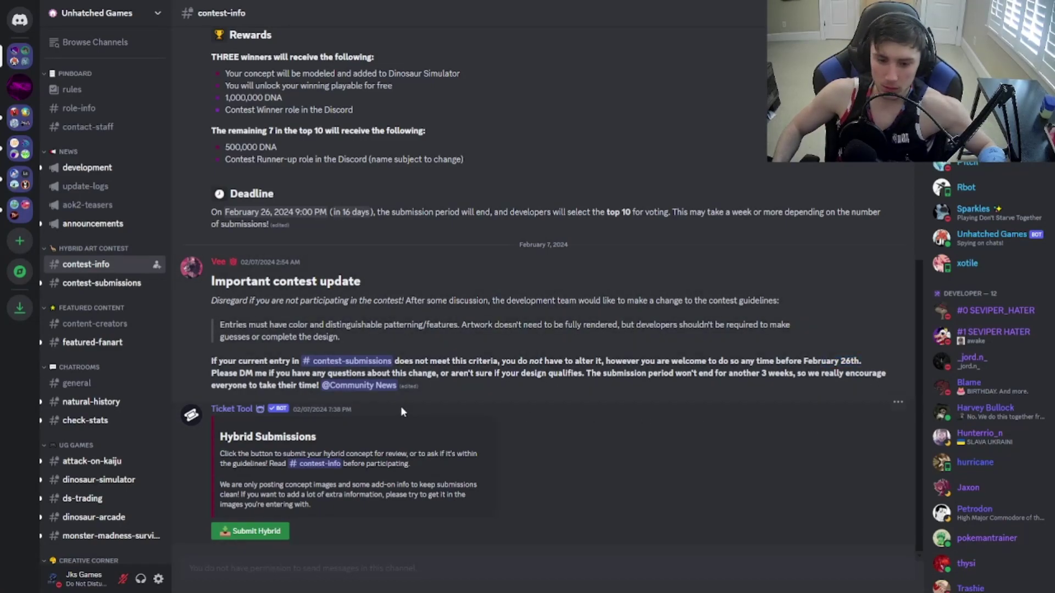
{"action": "left_click_drag", "start_coordinate": [212, 372], "coordinate": [622, 388]}
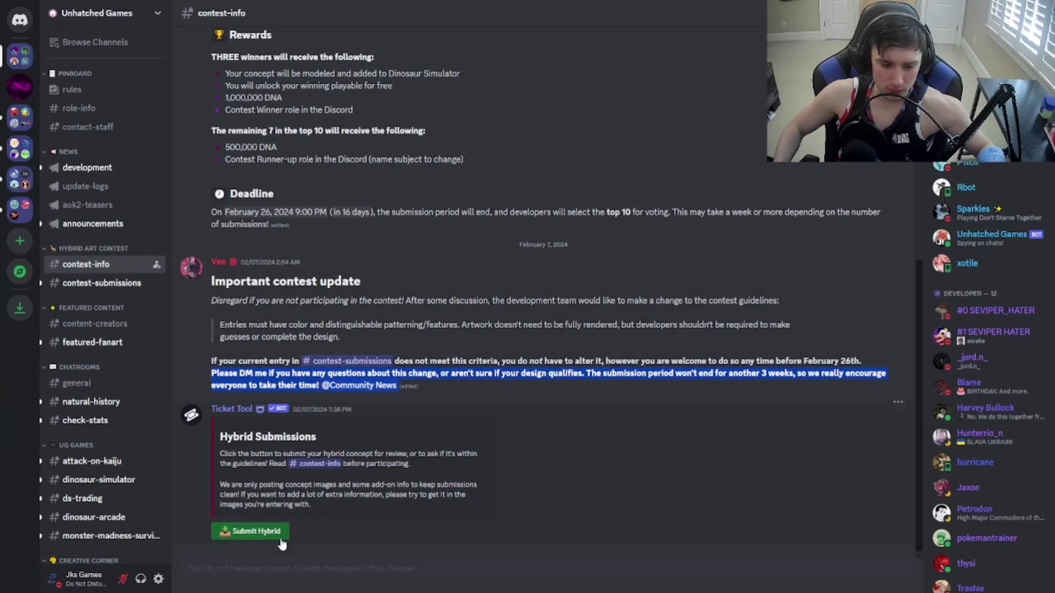
{"action": "left_click", "coordinate": [251, 530]}
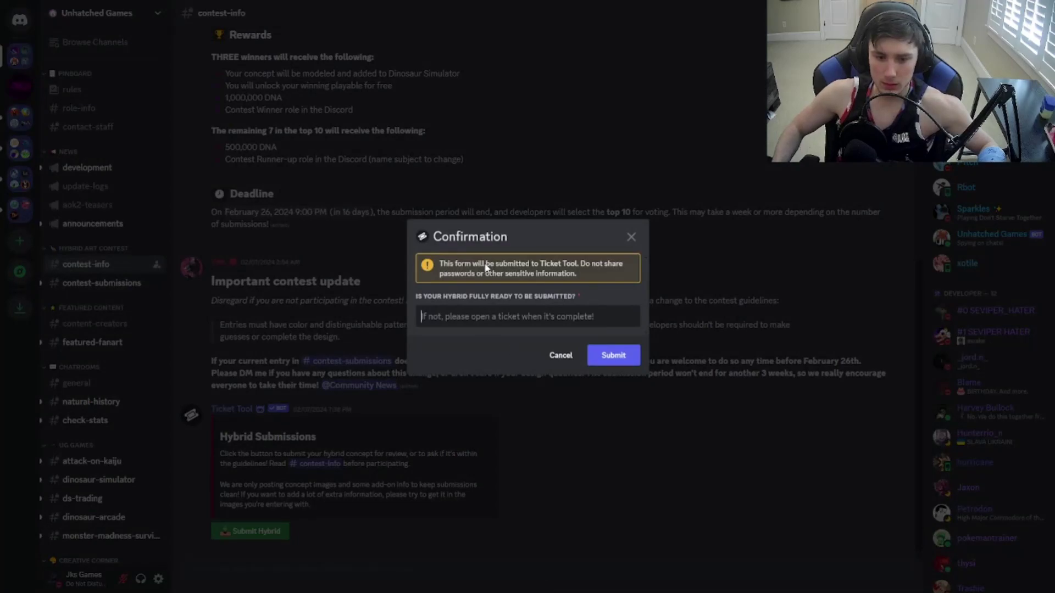
{"action": "left_click", "coordinate": [561, 356]}
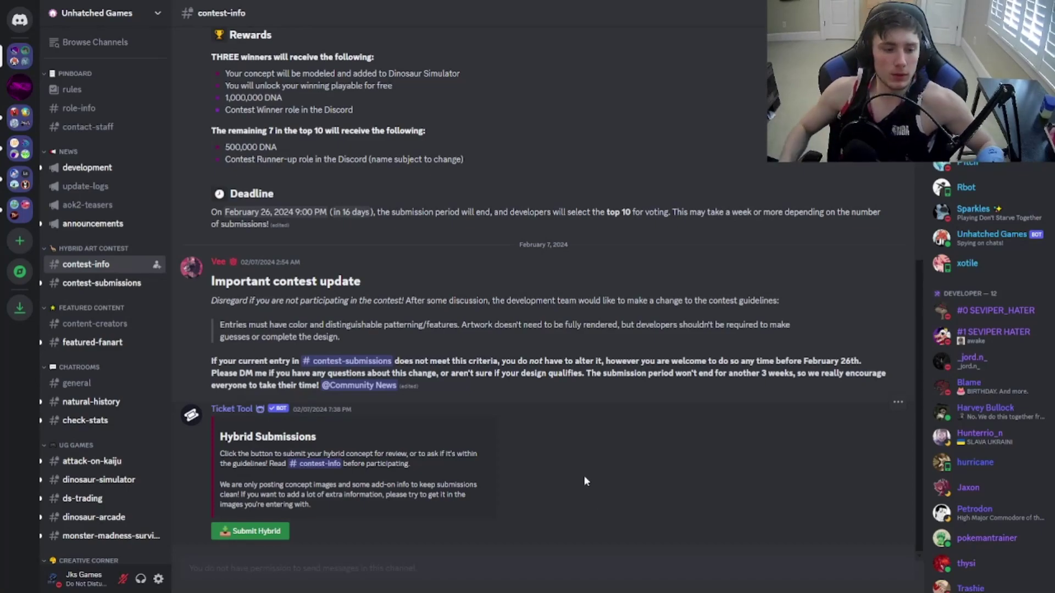
- Switch to #contest-submissions and highlight the Malumregis entry title
{"action": "left_click", "coordinate": [101, 283]}
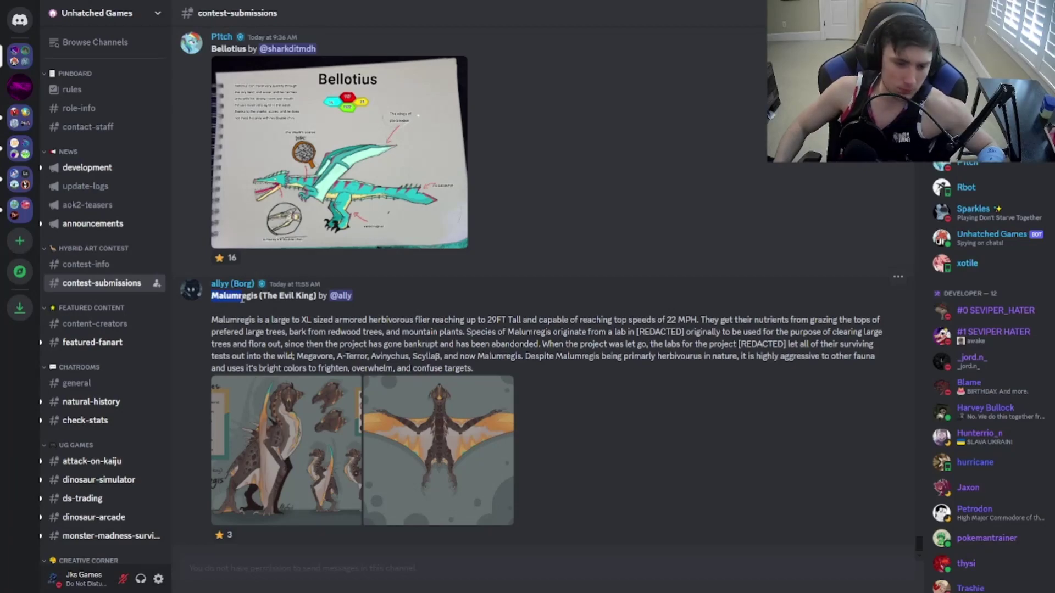
{"action": "left_click_drag", "start_coordinate": [242, 298], "coordinate": [352, 298]}
{"action": "left_click", "coordinate": [488, 301]}
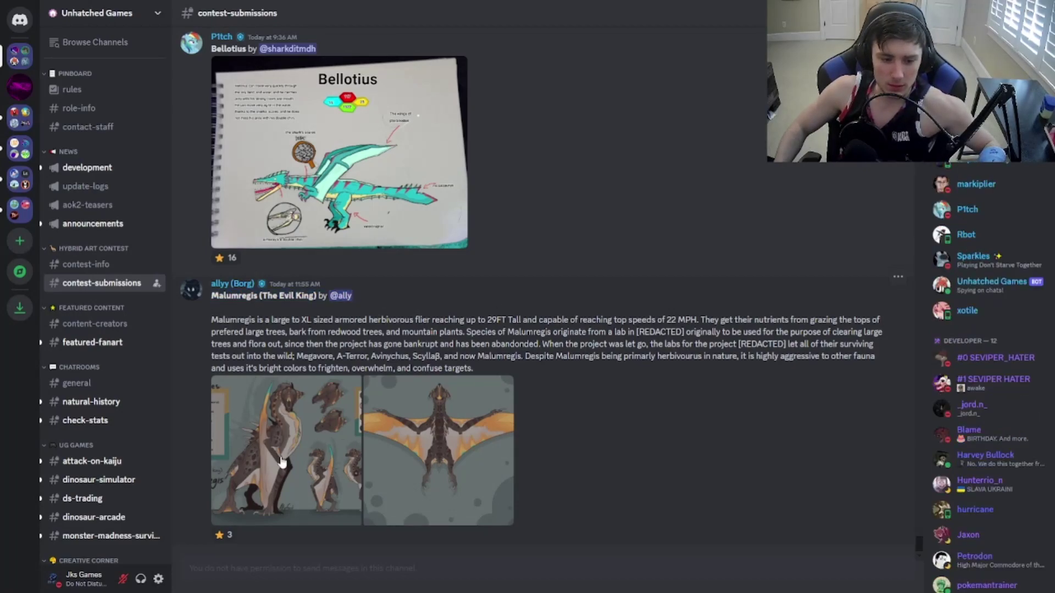
- View the Malumregis reference sheet and the Bellotius drawing full size, then close each
{"action": "left_click", "coordinate": [298, 474]}
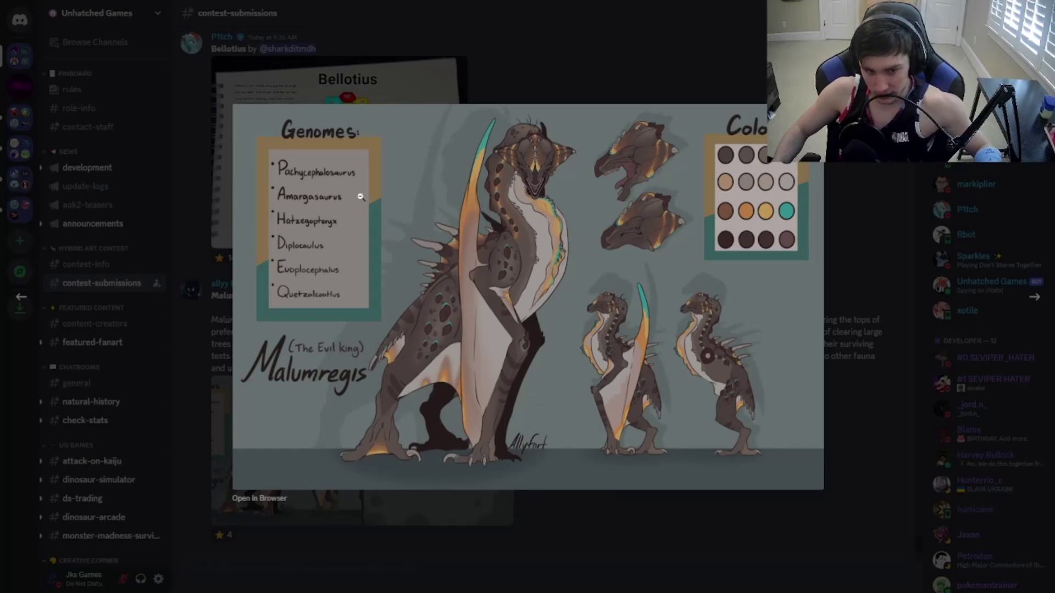
{"action": "left_click", "coordinate": [911, 368]}
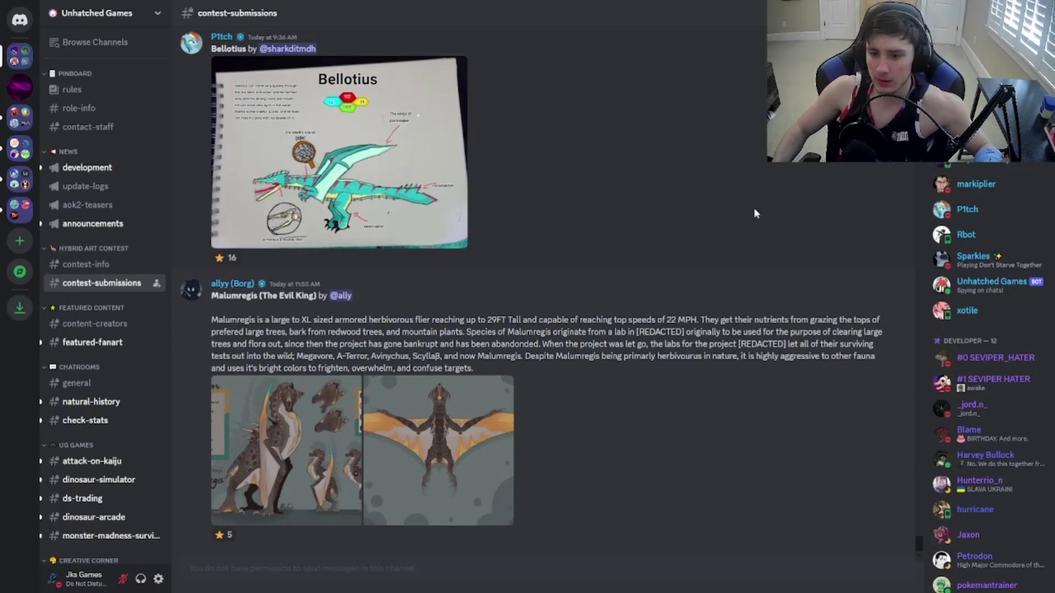
{"action": "scroll", "coordinate": [759, 211], "scroll_direction": "up", "scroll_amount": 1}
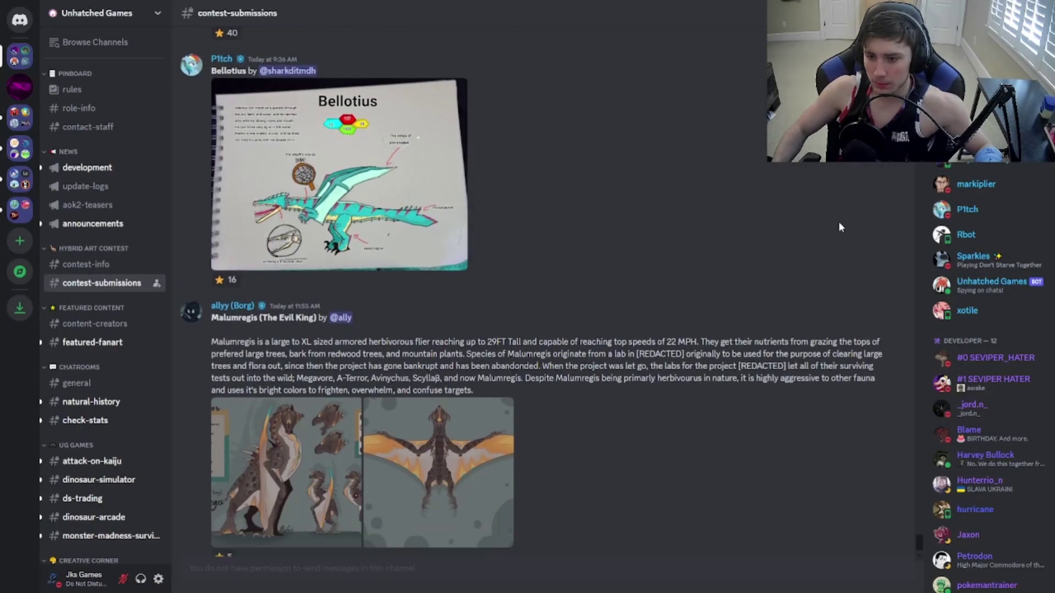
{"action": "scroll", "coordinate": [801, 351], "scroll_direction": "down", "scroll_amount": 1}
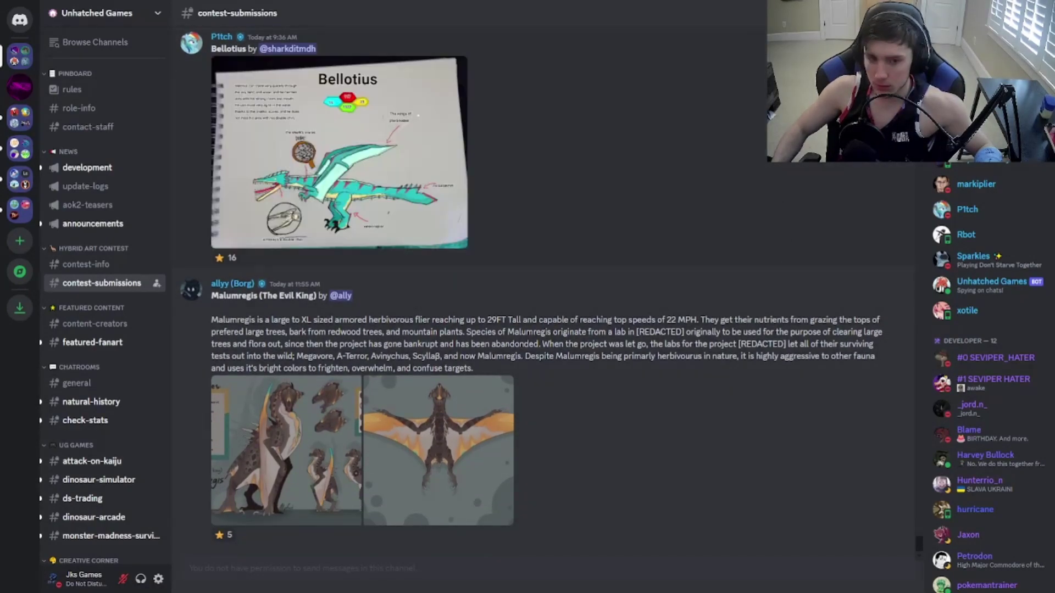
{"action": "scroll", "coordinate": [783, 222], "scroll_direction": "up", "scroll_amount": 1}
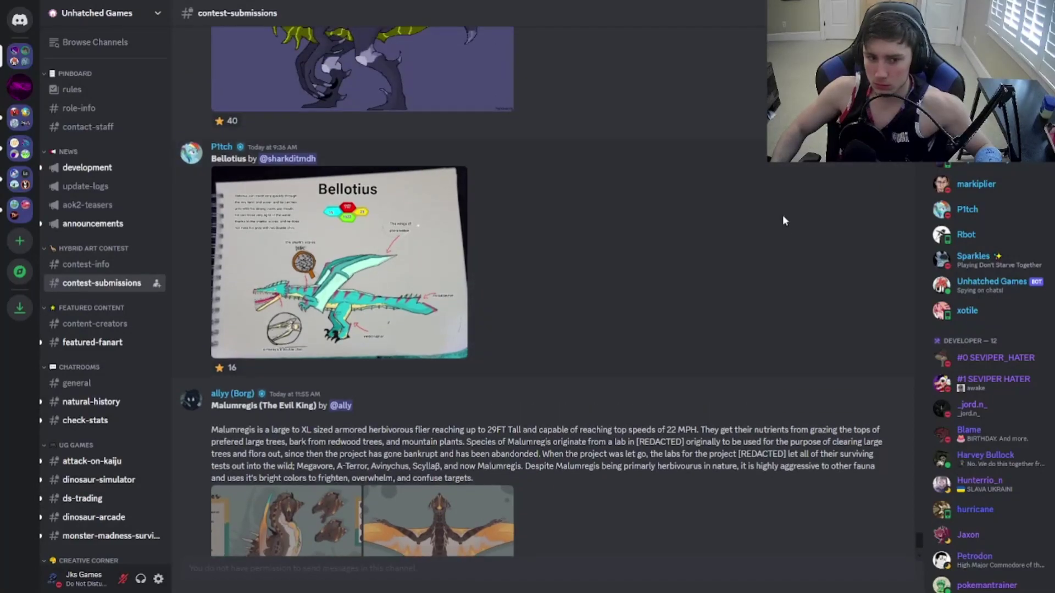
{"action": "scroll", "coordinate": [782, 263], "scroll_direction": "down", "scroll_amount": 1}
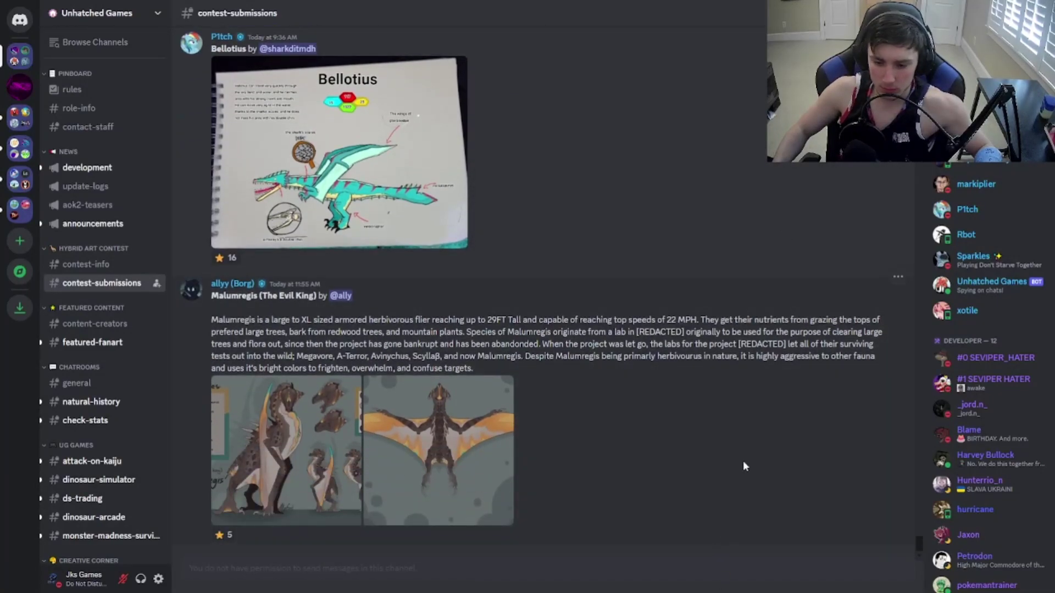
{"action": "scroll", "coordinate": [700, 396], "scroll_direction": "up", "scroll_amount": 2}
{"action": "scroll", "coordinate": [489, 256], "scroll_direction": "up", "scroll_amount": 1}
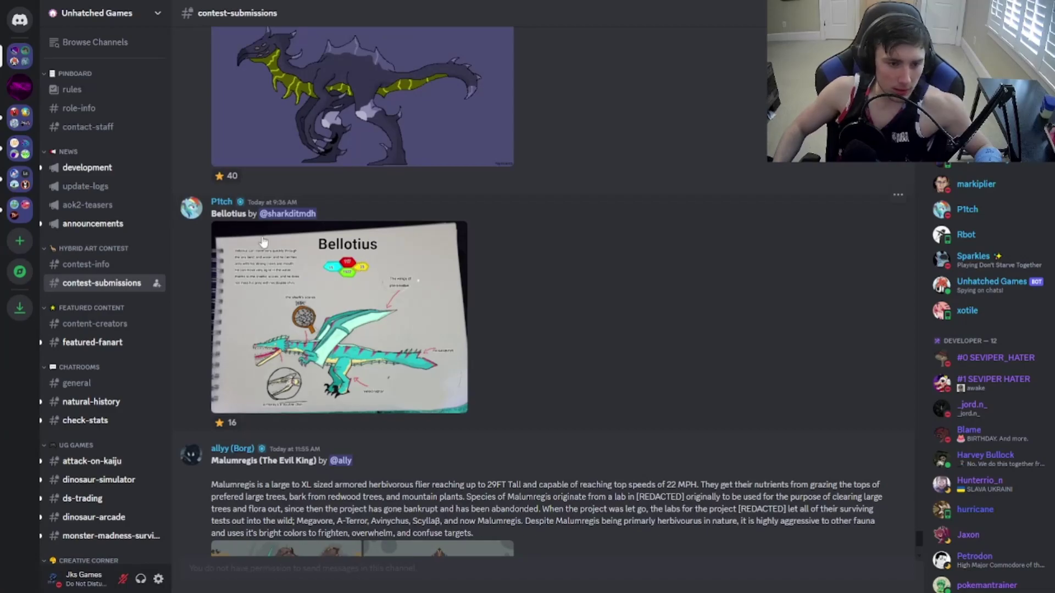
{"action": "left_click", "coordinate": [338, 317]}
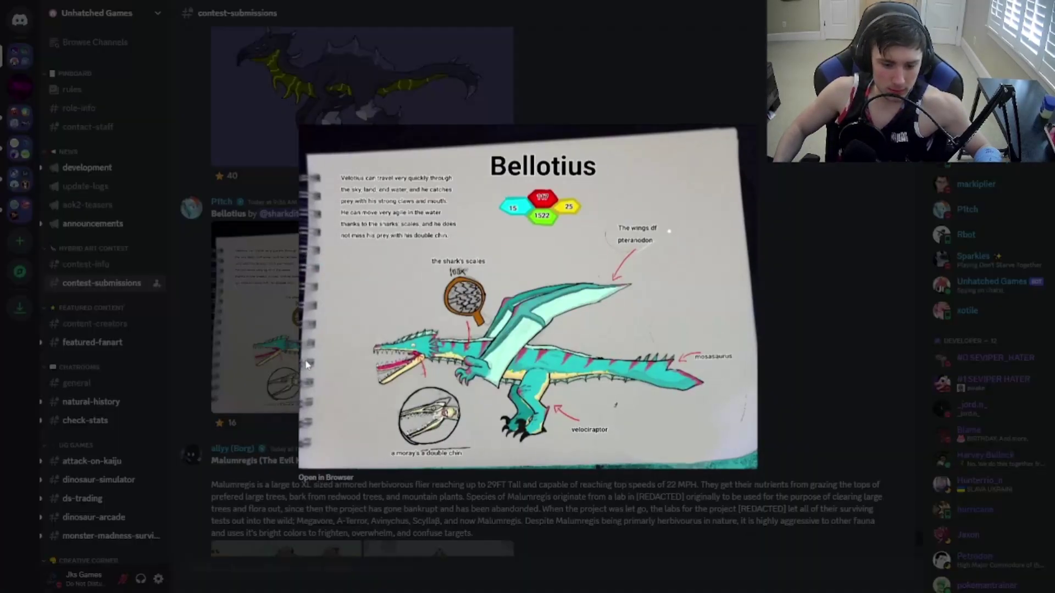
{"action": "left_click", "coordinate": [297, 410]}
{"action": "scroll", "coordinate": [297, 411], "scroll_direction": "down", "scroll_amount": 1}
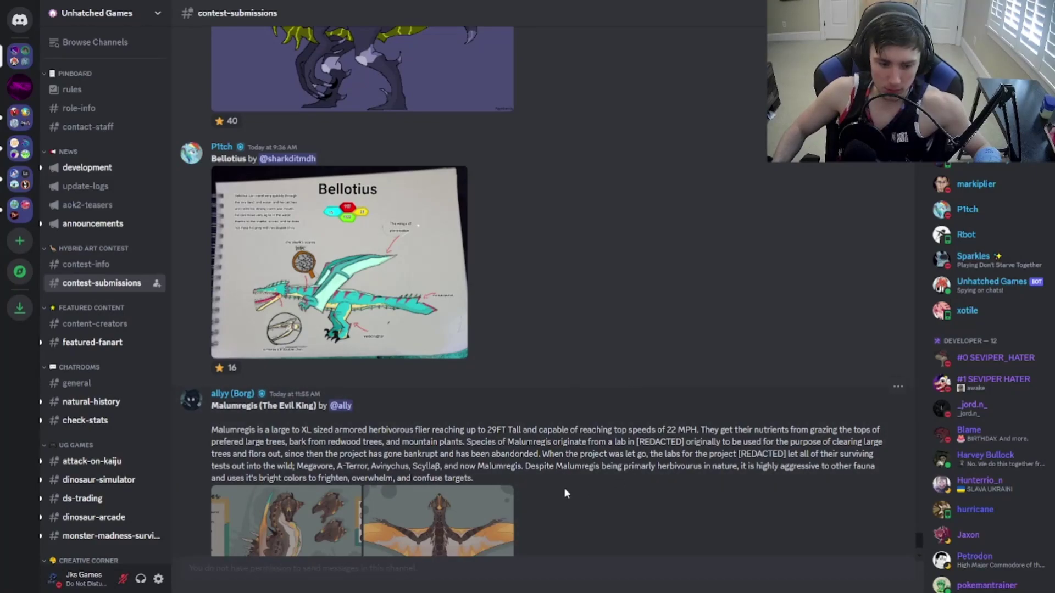
{"action": "scroll", "coordinate": [689, 448], "scroll_direction": "down", "scroll_amount": 2}
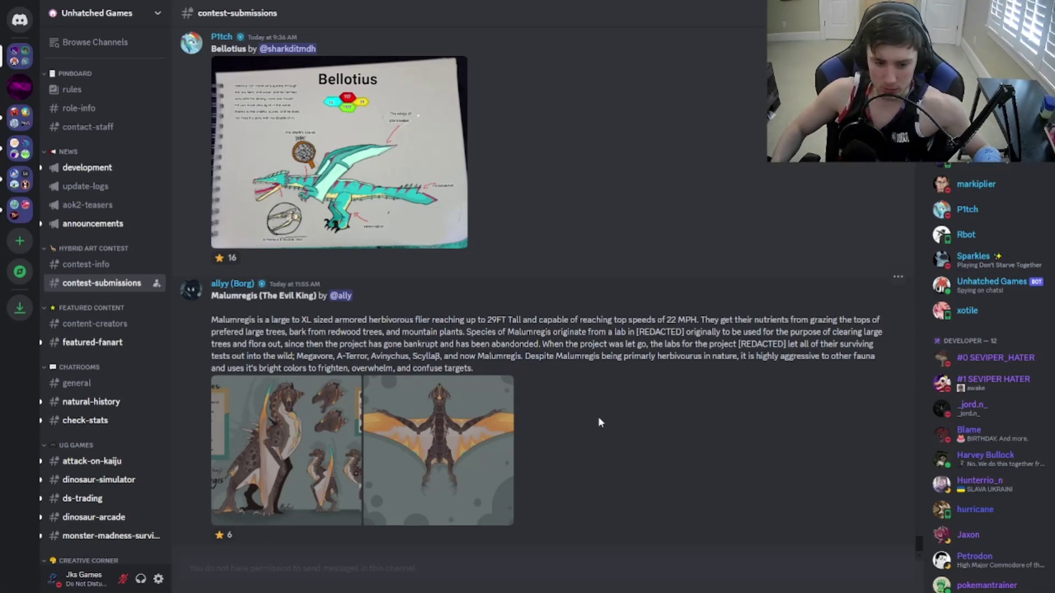
{"action": "scroll", "coordinate": [608, 464], "scroll_direction": "up", "scroll_amount": 4}
{"action": "scroll", "coordinate": [598, 465], "scroll_direction": "up", "scroll_amount": 4}
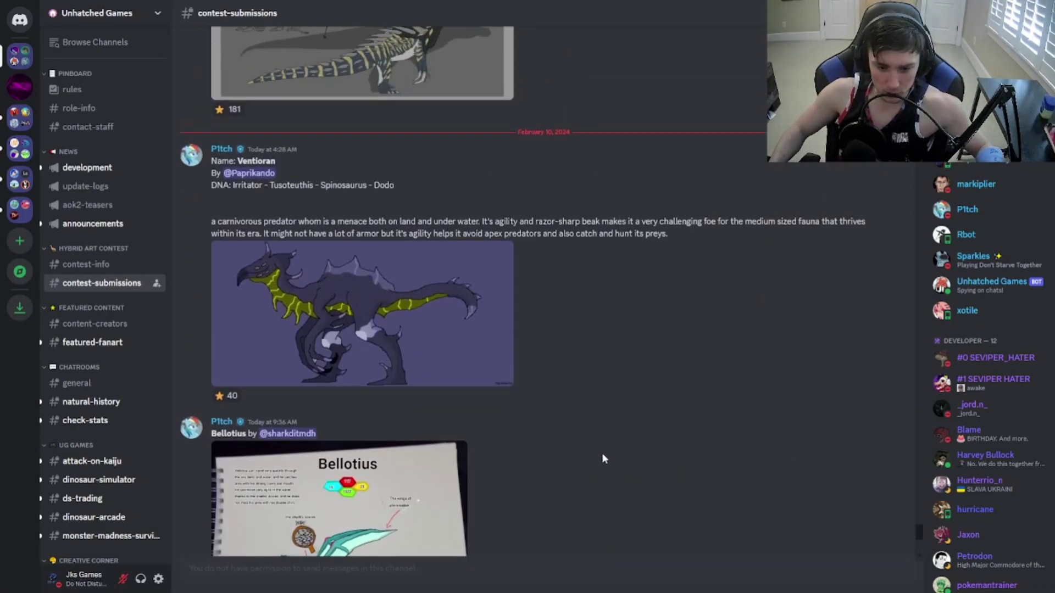
{"action": "scroll", "coordinate": [597, 466], "scroll_direction": "up", "scroll_amount": 2}
{"action": "scroll", "coordinate": [674, 331], "scroll_direction": "up", "scroll_amount": 2}
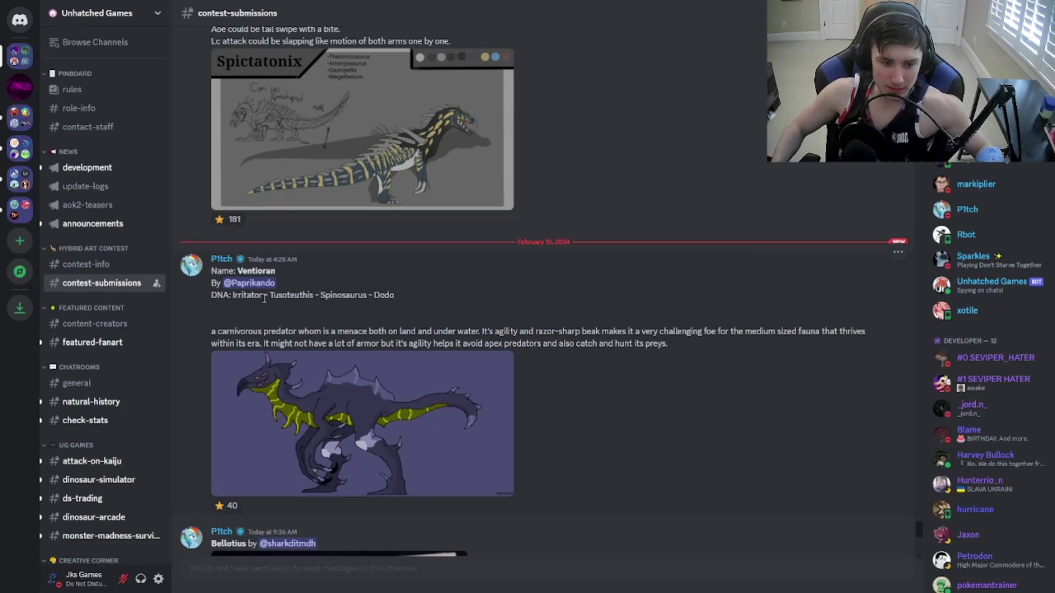
{"action": "scroll", "coordinate": [282, 299], "scroll_direction": "up", "scroll_amount": 2}
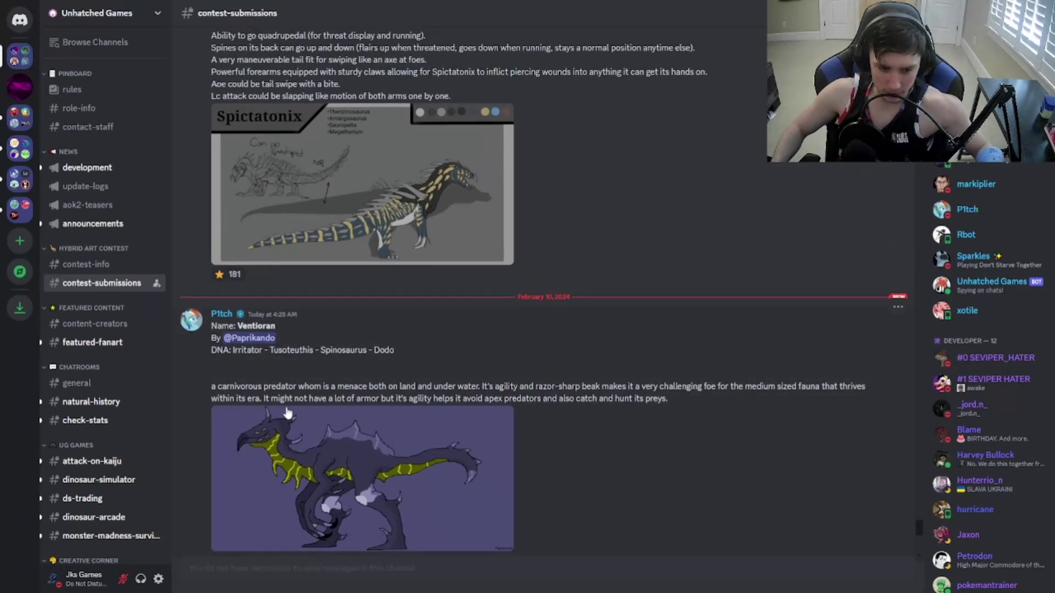
{"action": "scroll", "coordinate": [511, 412], "scroll_direction": "up", "scroll_amount": 3}
{"action": "scroll", "coordinate": [511, 412], "scroll_direction": "up", "scroll_amount": 3}
{"action": "scroll", "coordinate": [511, 453], "scroll_direction": "up", "scroll_amount": 2}
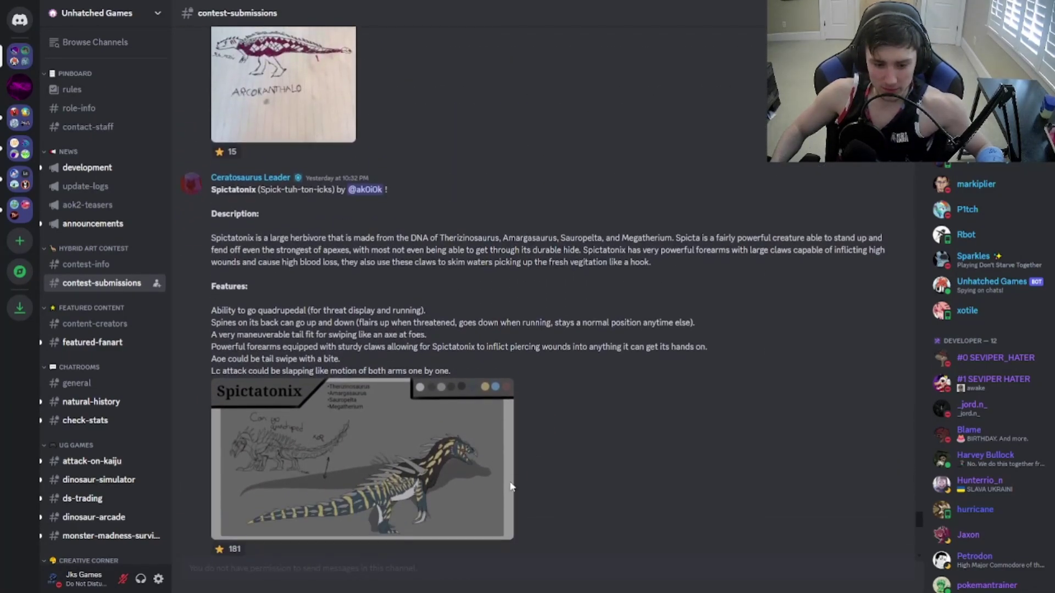
{"action": "scroll", "coordinate": [431, 446], "scroll_direction": "up", "scroll_amount": 4}
{"action": "scroll", "coordinate": [431, 445], "scroll_direction": "up", "scroll_amount": 3}
{"action": "scroll", "coordinate": [431, 446], "scroll_direction": "up", "scroll_amount": 3}
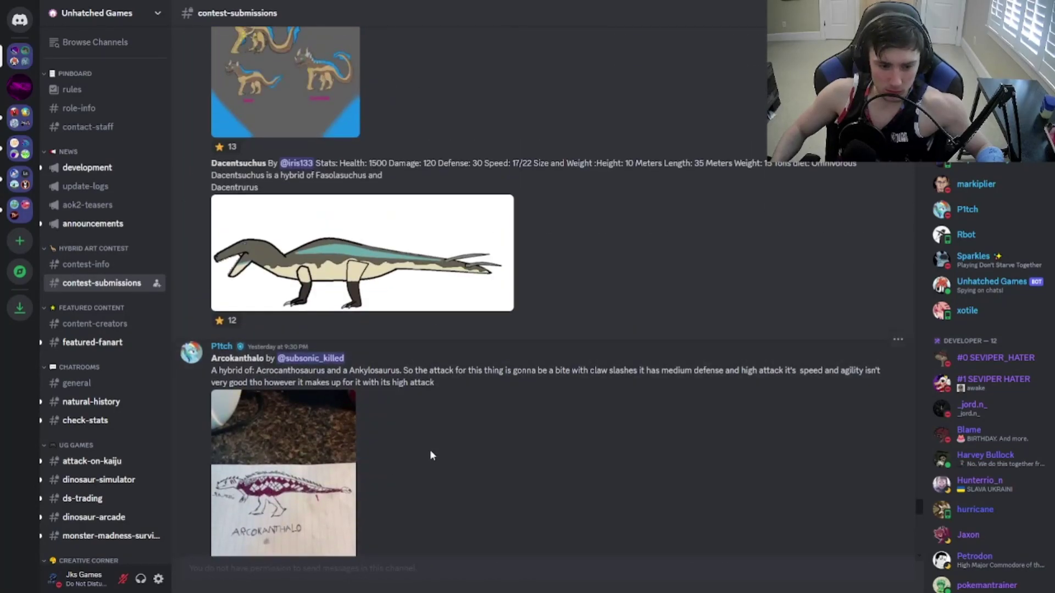
- Enlarge and close the Arcokanthalo drawing and the Dumini Tyrant artwork
{"action": "left_click", "coordinate": [335, 490]}
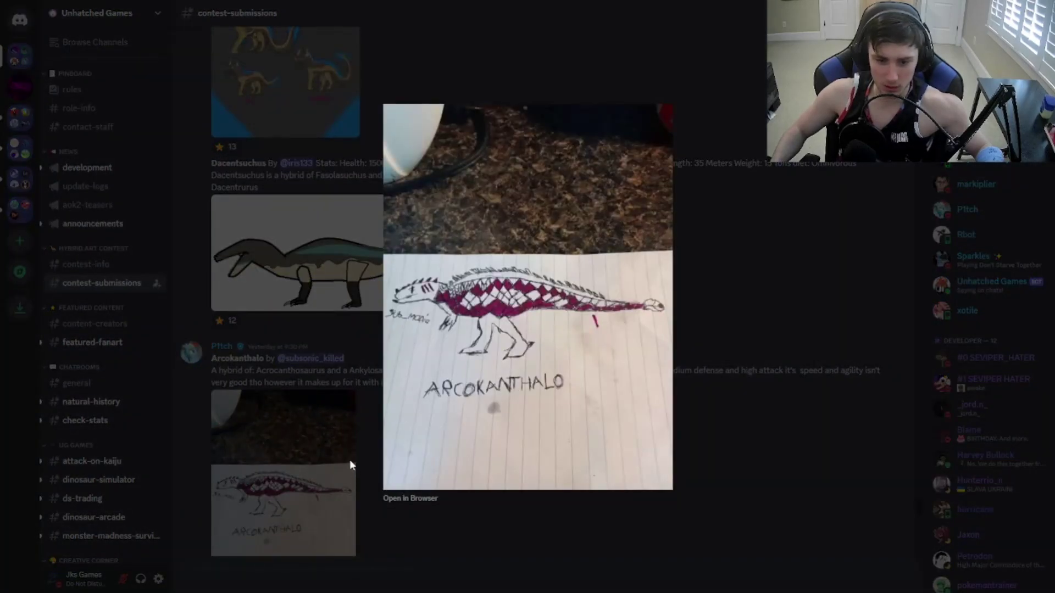
{"action": "left_click", "coordinate": [349, 459]}
{"action": "scroll", "coordinate": [484, 514], "scroll_direction": "up", "scroll_amount": 3}
{"action": "scroll", "coordinate": [487, 516], "scroll_direction": "up", "scroll_amount": 3}
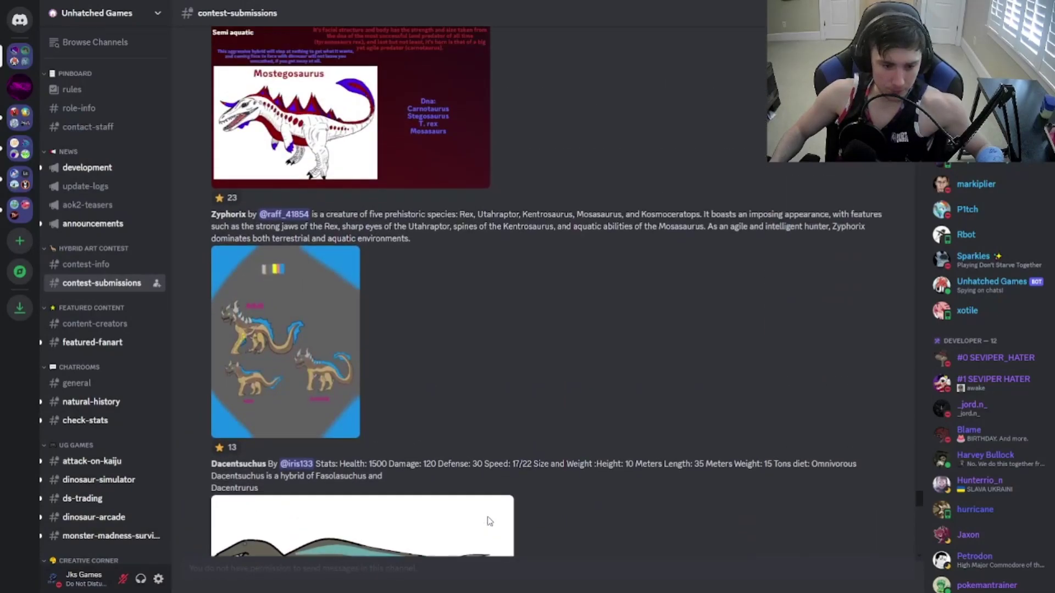
{"action": "scroll", "coordinate": [487, 521], "scroll_direction": "up", "scroll_amount": 3}
{"action": "scroll", "coordinate": [492, 525], "scroll_direction": "up", "scroll_amount": 2}
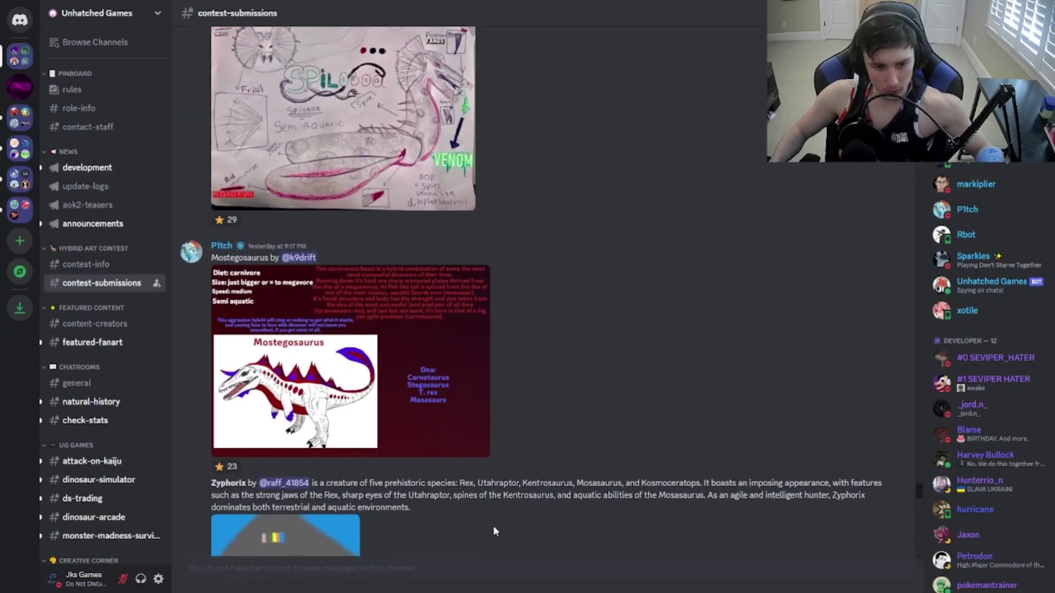
{"action": "scroll", "coordinate": [493, 525], "scroll_direction": "up", "scroll_amount": 3}
{"action": "scroll", "coordinate": [492, 525], "scroll_direction": "up", "scroll_amount": 2}
{"action": "scroll", "coordinate": [492, 524], "scroll_direction": "up", "scroll_amount": 3}
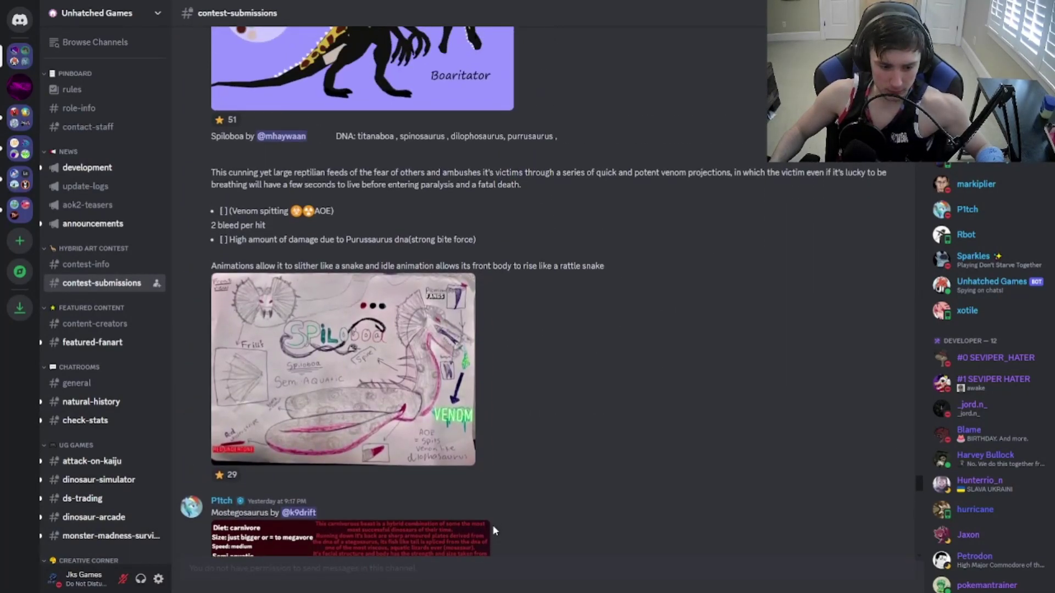
{"action": "scroll", "coordinate": [493, 525], "scroll_direction": "up", "scroll_amount": 3}
{"action": "scroll", "coordinate": [492, 524], "scroll_direction": "up", "scroll_amount": 3}
{"action": "scroll", "coordinate": [492, 526], "scroll_direction": "up", "scroll_amount": 2}
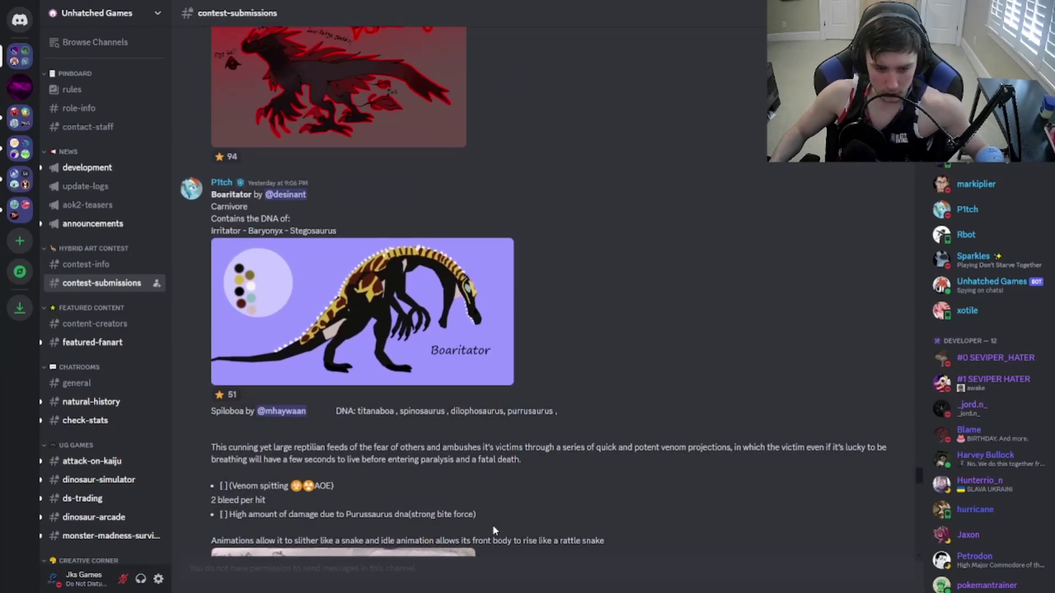
{"action": "scroll", "coordinate": [492, 525], "scroll_direction": "up", "scroll_amount": 2}
{"action": "scroll", "coordinate": [493, 524], "scroll_direction": "up", "scroll_amount": 2}
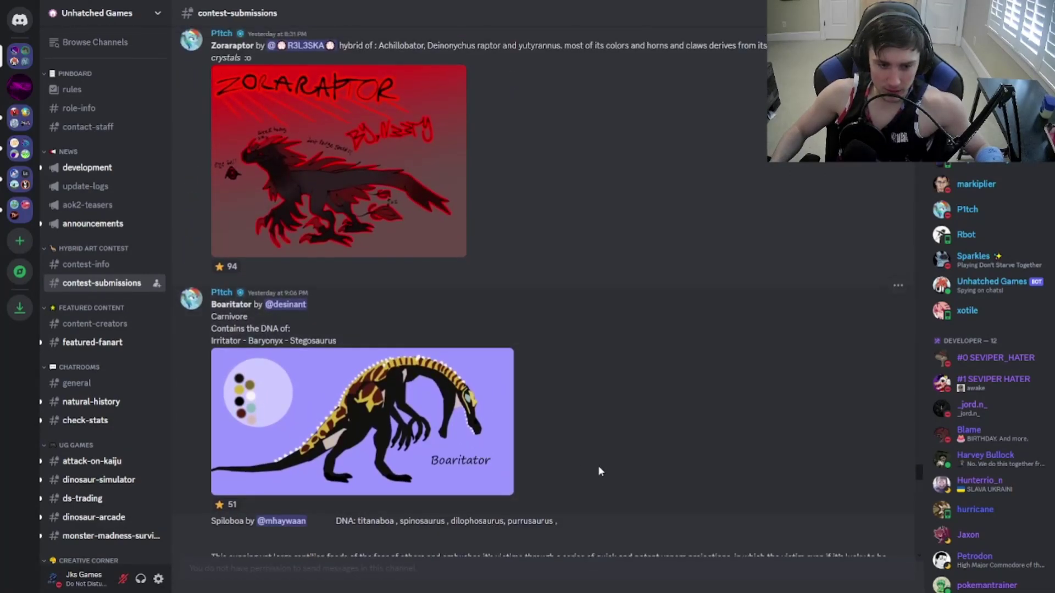
{"action": "scroll", "coordinate": [599, 470], "scroll_direction": "up", "scroll_amount": 3}
{"action": "scroll", "coordinate": [495, 466], "scroll_direction": "up", "scroll_amount": 2}
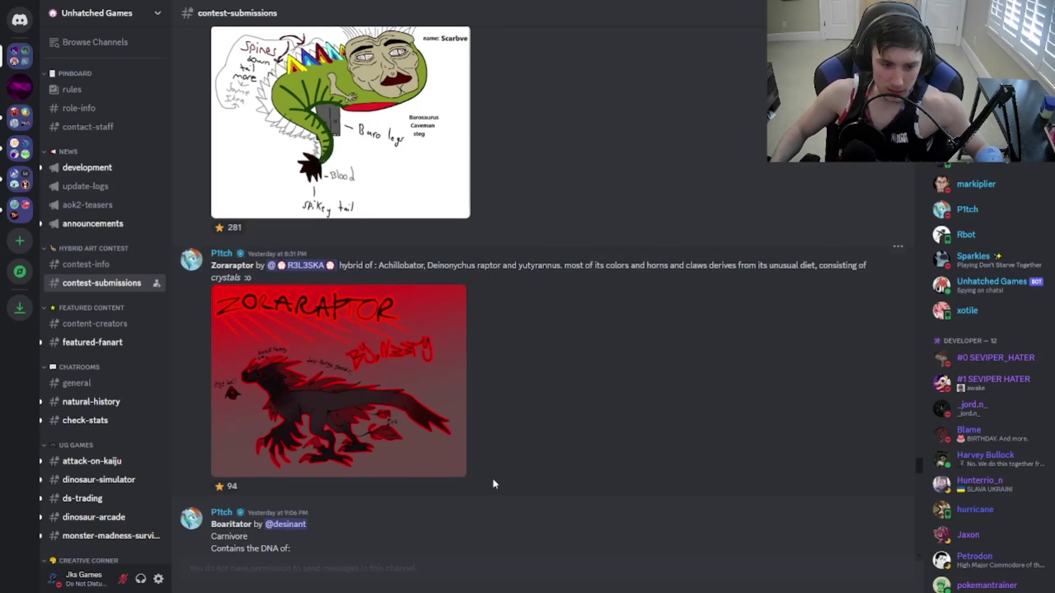
{"action": "scroll", "coordinate": [494, 483], "scroll_direction": "up", "scroll_amount": 3}
{"action": "scroll", "coordinate": [502, 486], "scroll_direction": "up", "scroll_amount": 3}
{"action": "scroll", "coordinate": [511, 490], "scroll_direction": "up", "scroll_amount": 2}
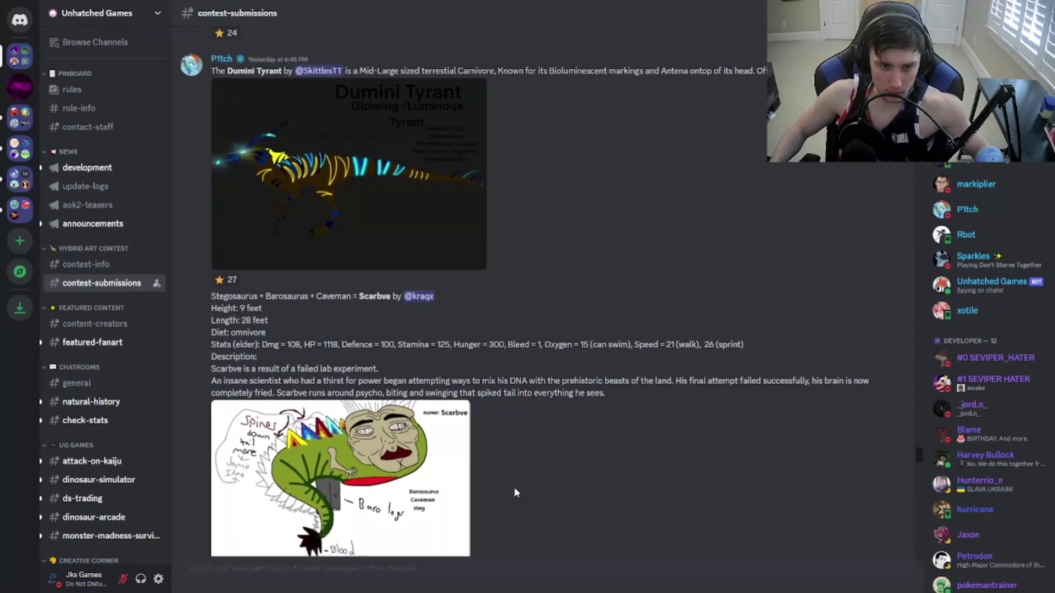
{"action": "scroll", "coordinate": [515, 492], "scroll_direction": "up", "scroll_amount": 2}
{"action": "scroll", "coordinate": [506, 492], "scroll_direction": "up", "scroll_amount": 2}
{"action": "scroll", "coordinate": [499, 490], "scroll_direction": "up", "scroll_amount": 2}
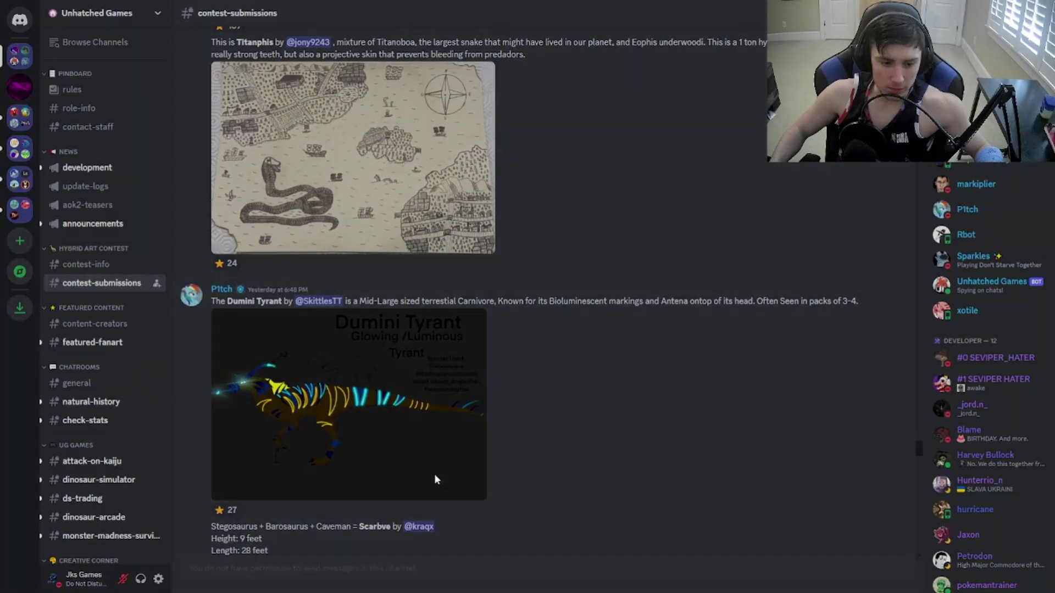
{"action": "left_click", "coordinate": [434, 474]}
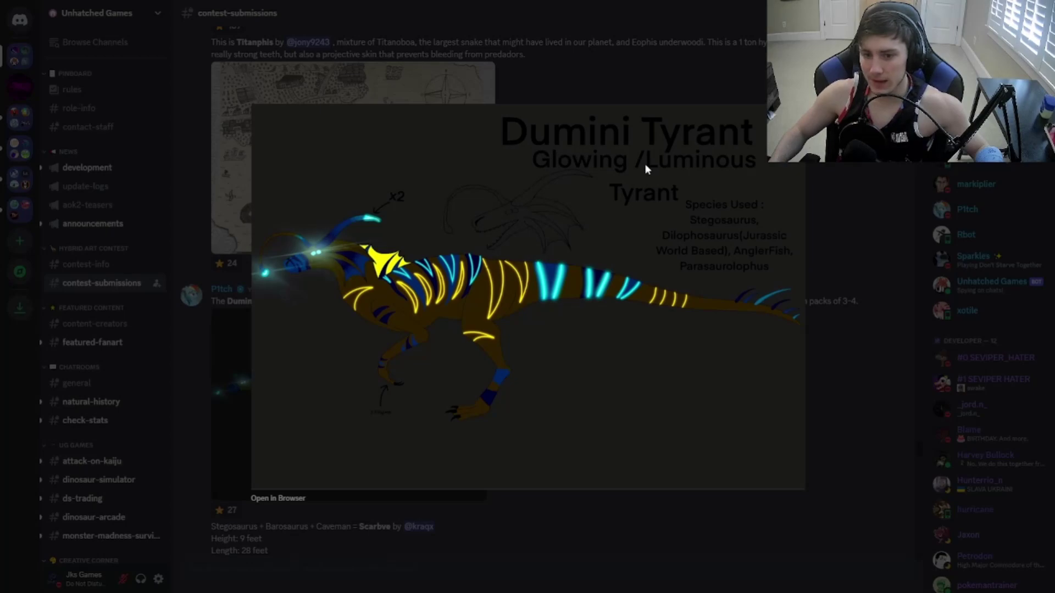
{"action": "left_click", "coordinate": [571, 524]}
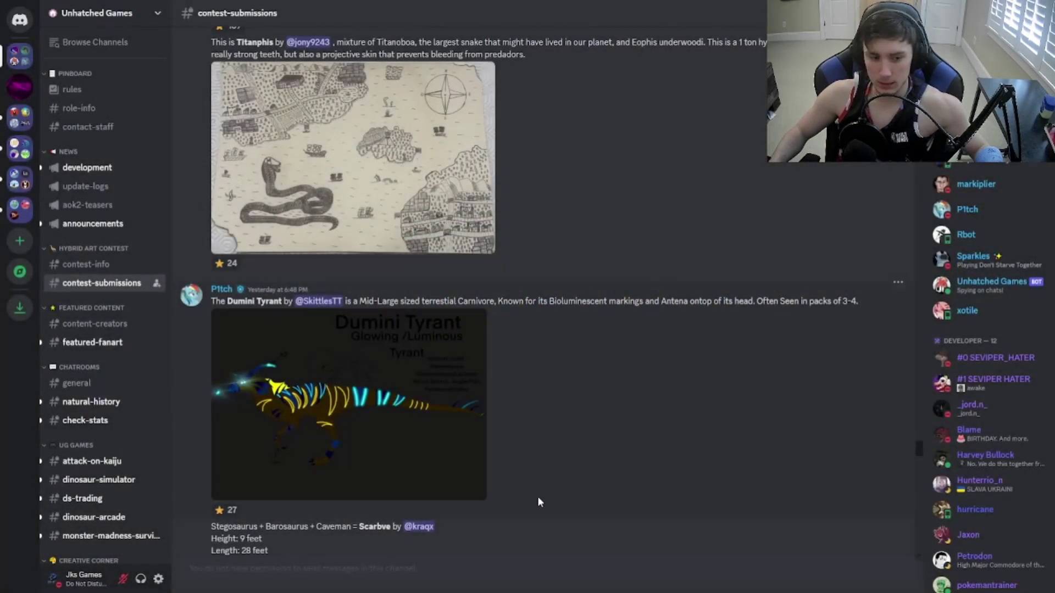
{"action": "scroll", "coordinate": [537, 496], "scroll_direction": "up", "scroll_amount": 3}
{"action": "scroll", "coordinate": [537, 495], "scroll_direction": "up", "scroll_amount": 3}
{"action": "scroll", "coordinate": [537, 495], "scroll_direction": "up", "scroll_amount": 3}
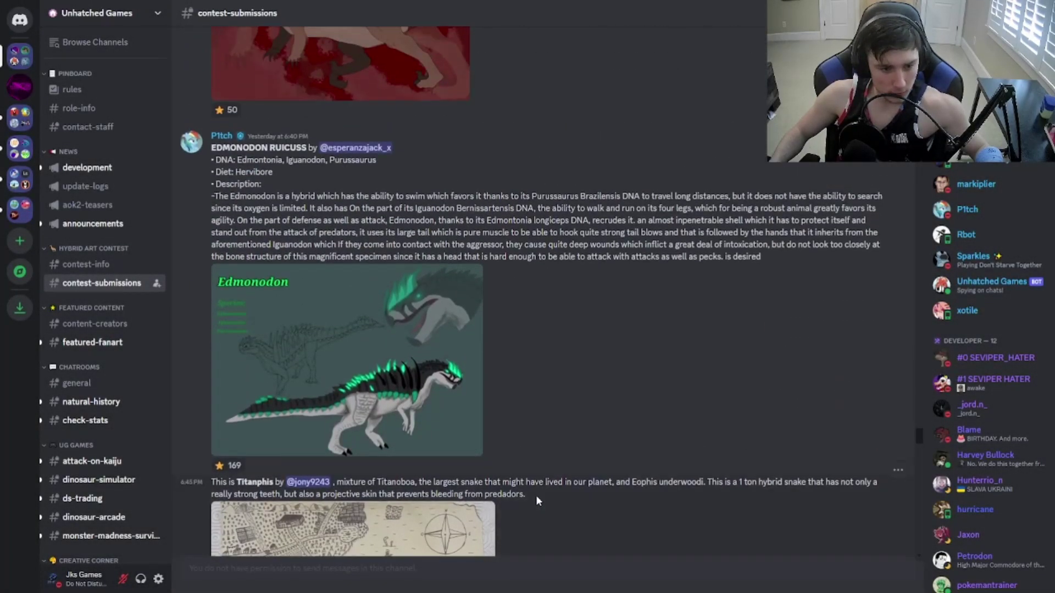
{"action": "scroll", "coordinate": [537, 495], "scroll_direction": "up", "scroll_amount": 2}
{"action": "scroll", "coordinate": [647, 487], "scroll_direction": "up", "scroll_amount": 3}
{"action": "scroll", "coordinate": [646, 487], "scroll_direction": "up", "scroll_amount": 4}
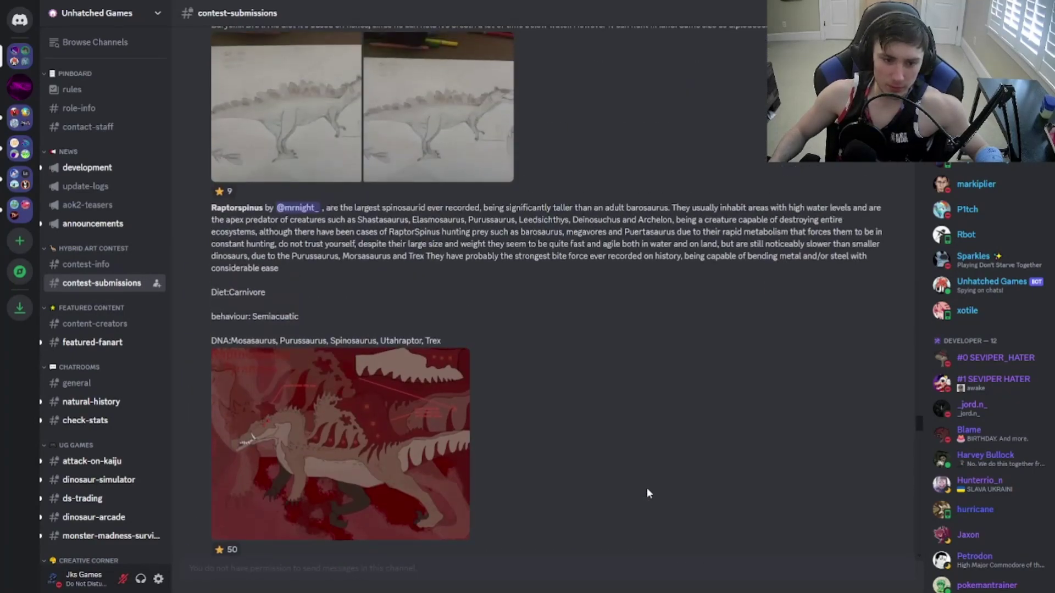
{"action": "scroll", "coordinate": [646, 488], "scroll_direction": "up", "scroll_amount": 3}
{"action": "scroll", "coordinate": [640, 487], "scroll_direction": "up", "scroll_amount": 2}
{"action": "scroll", "coordinate": [654, 487], "scroll_direction": "up", "scroll_amount": 3}
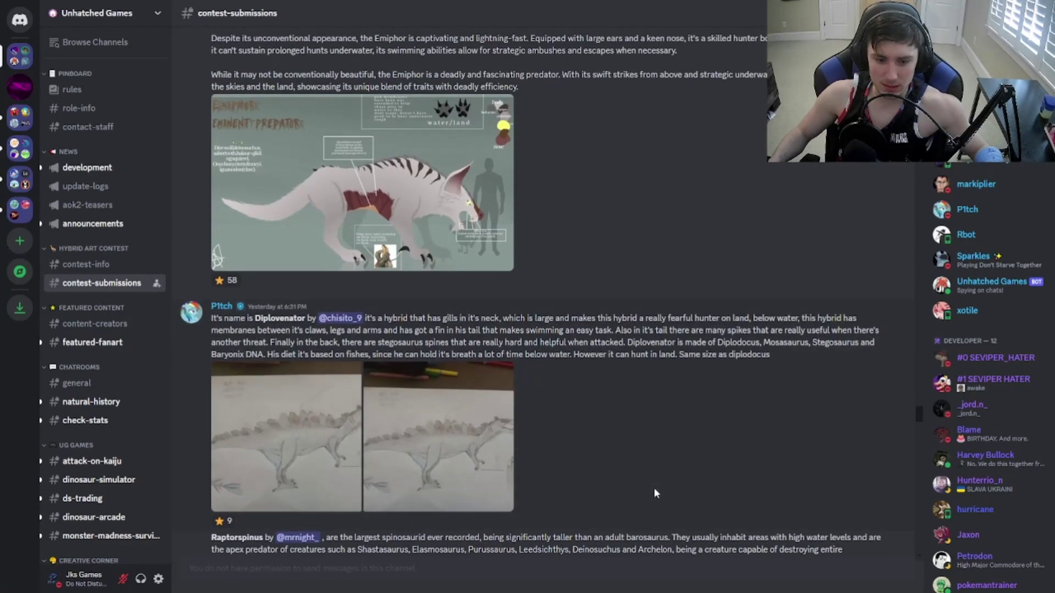
{"action": "scroll", "coordinate": [654, 487], "scroll_direction": "up", "scroll_amount": 2}
{"action": "scroll", "coordinate": [653, 488], "scroll_direction": "up", "scroll_amount": 4}
{"action": "scroll", "coordinate": [654, 487], "scroll_direction": "up", "scroll_amount": 3}
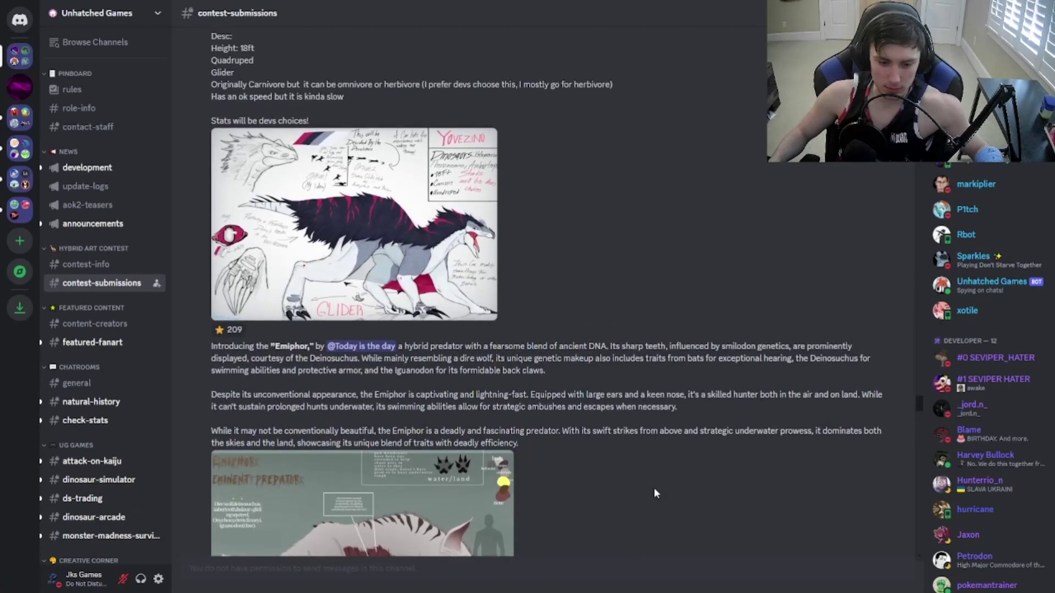
{"action": "scroll", "coordinate": [653, 487], "scroll_direction": "up", "scroll_amount": 2}
{"action": "scroll", "coordinate": [654, 487], "scroll_direction": "up", "scroll_amount": 2}
{"action": "scroll", "coordinate": [653, 487], "scroll_direction": "up", "scroll_amount": 3}
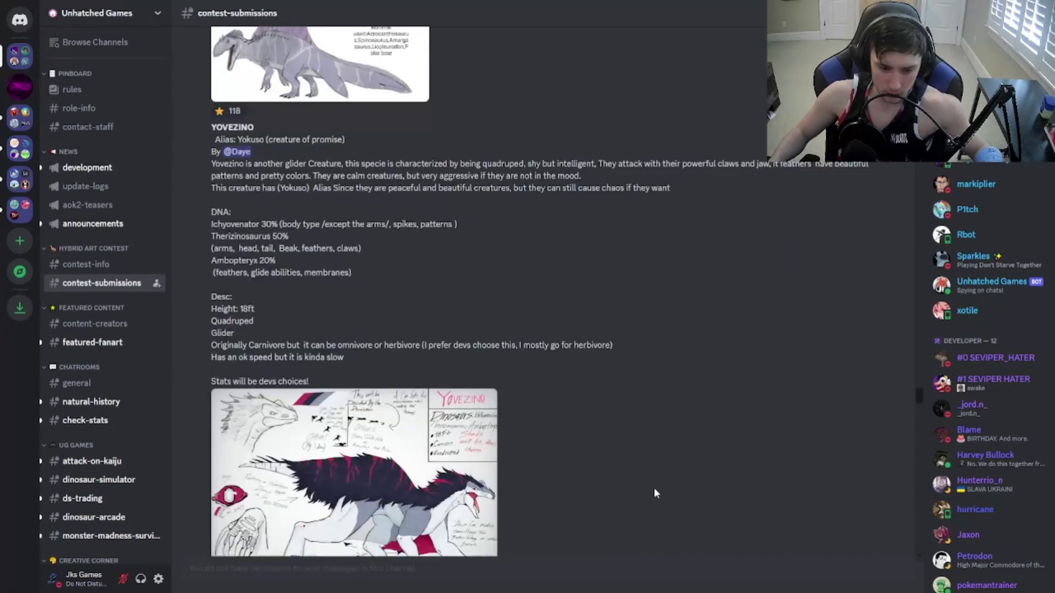
{"action": "scroll", "coordinate": [653, 487], "scroll_direction": "down", "scroll_amount": 2}
{"action": "scroll", "coordinate": [582, 479], "scroll_direction": "up", "scroll_amount": 3}
{"action": "scroll", "coordinate": [581, 478], "scroll_direction": "up", "scroll_amount": 3}
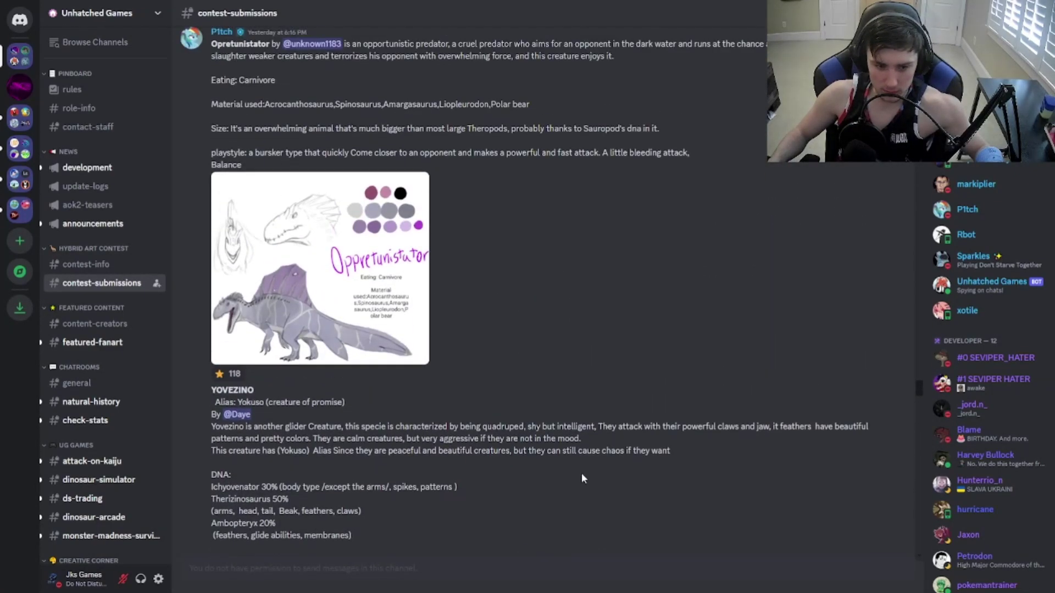
{"action": "scroll", "coordinate": [582, 479], "scroll_direction": "up", "scroll_amount": 3}
{"action": "scroll", "coordinate": [582, 478], "scroll_direction": "up", "scroll_amount": 3}
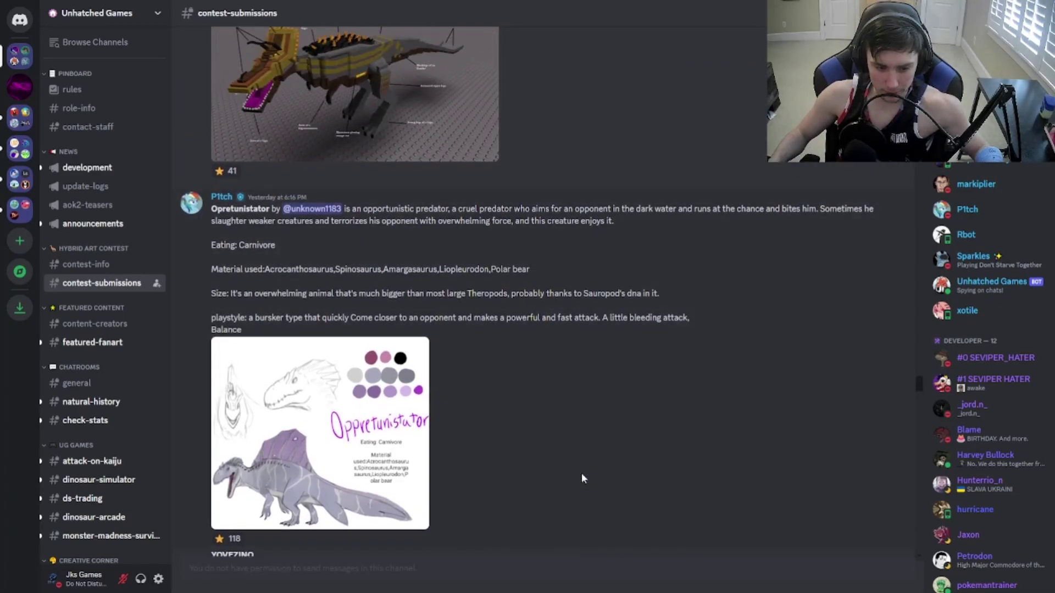
{"action": "scroll", "coordinate": [582, 479], "scroll_direction": "up", "scroll_amount": 3}
{"action": "scroll", "coordinate": [582, 479], "scroll_direction": "down", "scroll_amount": 3}
{"action": "scroll", "coordinate": [582, 478], "scroll_direction": "down", "scroll_amount": 1}
{"action": "scroll", "coordinate": [537, 467], "scroll_direction": "up", "scroll_amount": 3}
{"action": "scroll", "coordinate": [538, 467], "scroll_direction": "up", "scroll_amount": 2}
{"action": "scroll", "coordinate": [537, 467], "scroll_direction": "up", "scroll_amount": 3}
{"action": "scroll", "coordinate": [587, 479], "scroll_direction": "up", "scroll_amount": 1}
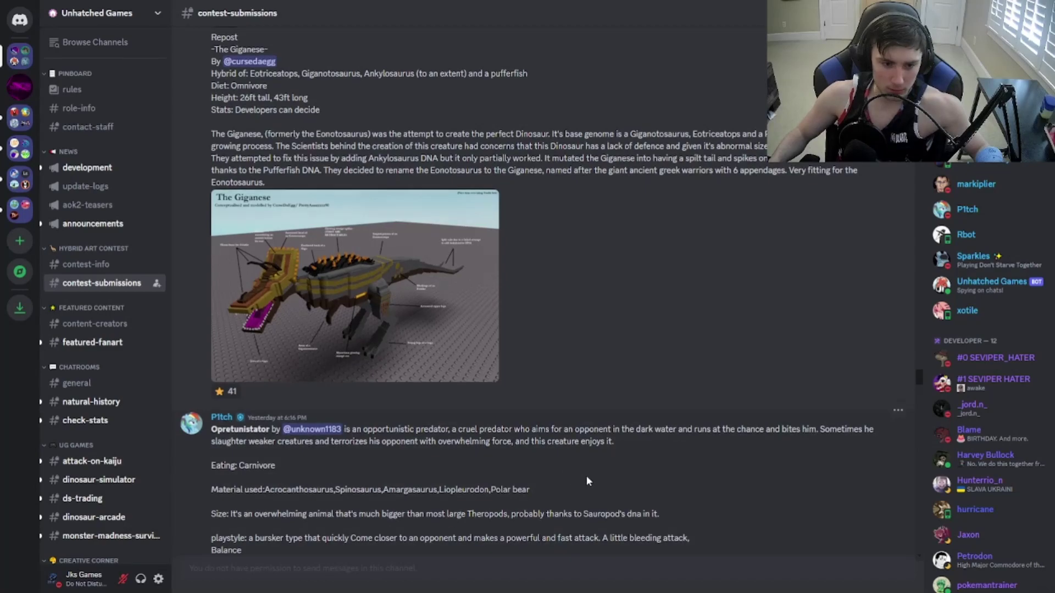
{"action": "scroll", "coordinate": [587, 479], "scroll_direction": "down", "scroll_amount": 3}
{"action": "scroll", "coordinate": [568, 462], "scroll_direction": "down", "scroll_amount": 3}
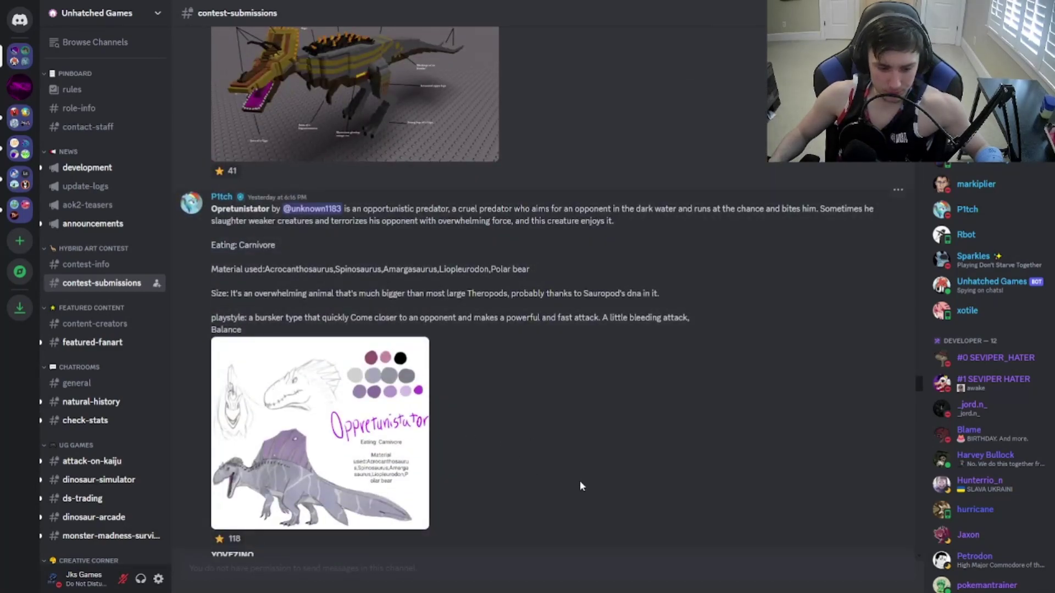
{"action": "scroll", "coordinate": [580, 486], "scroll_direction": "up", "scroll_amount": 3}
{"action": "scroll", "coordinate": [581, 487], "scroll_direction": "up", "scroll_amount": 2}
{"action": "scroll", "coordinate": [581, 486], "scroll_direction": "up", "scroll_amount": 2}
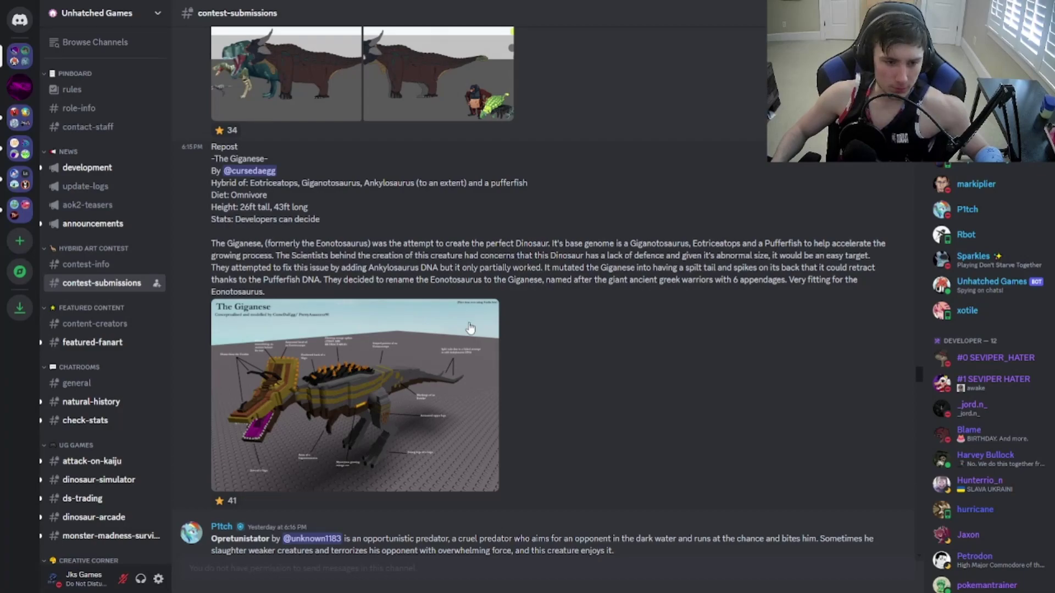
{"action": "scroll", "coordinate": [471, 328], "scroll_direction": "up", "scroll_amount": 3}
{"action": "scroll", "coordinate": [495, 322], "scroll_direction": "up", "scroll_amount": 4}
{"action": "scroll", "coordinate": [509, 316], "scroll_direction": "up", "scroll_amount": 3}
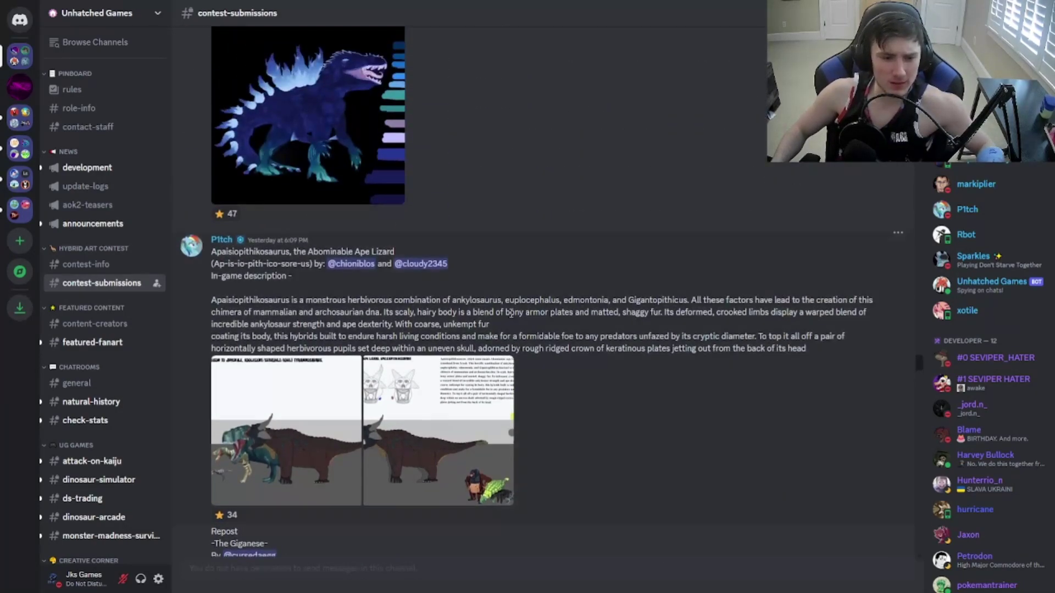
{"action": "scroll", "coordinate": [357, 297], "scroll_direction": "up", "scroll_amount": 2}
{"action": "scroll", "coordinate": [297, 357], "scroll_direction": "down", "scroll_amount": 4}
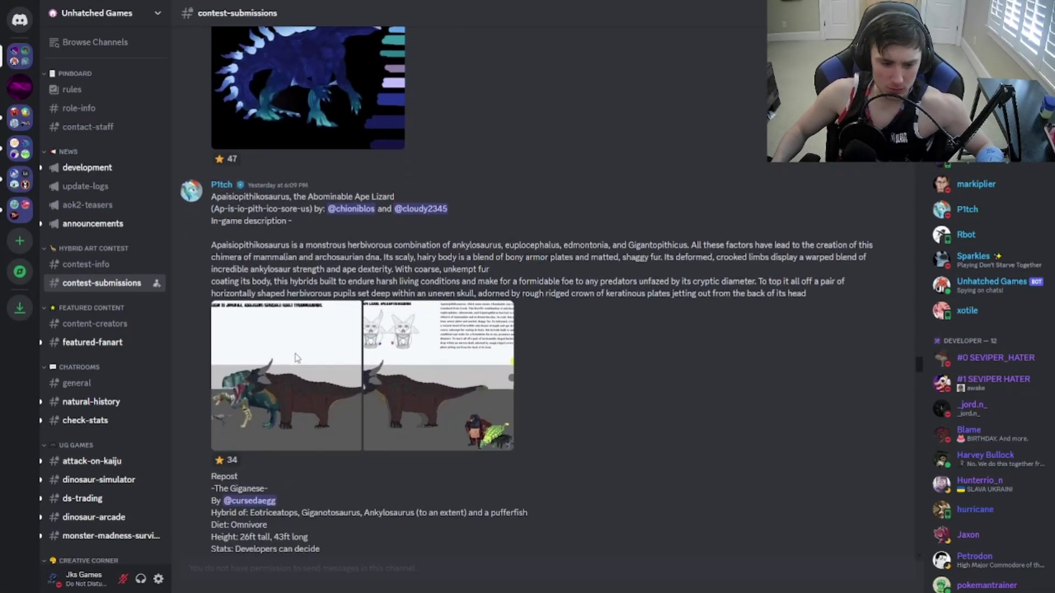
{"action": "scroll", "coordinate": [425, 384], "scroll_direction": "up", "scroll_amount": 3}
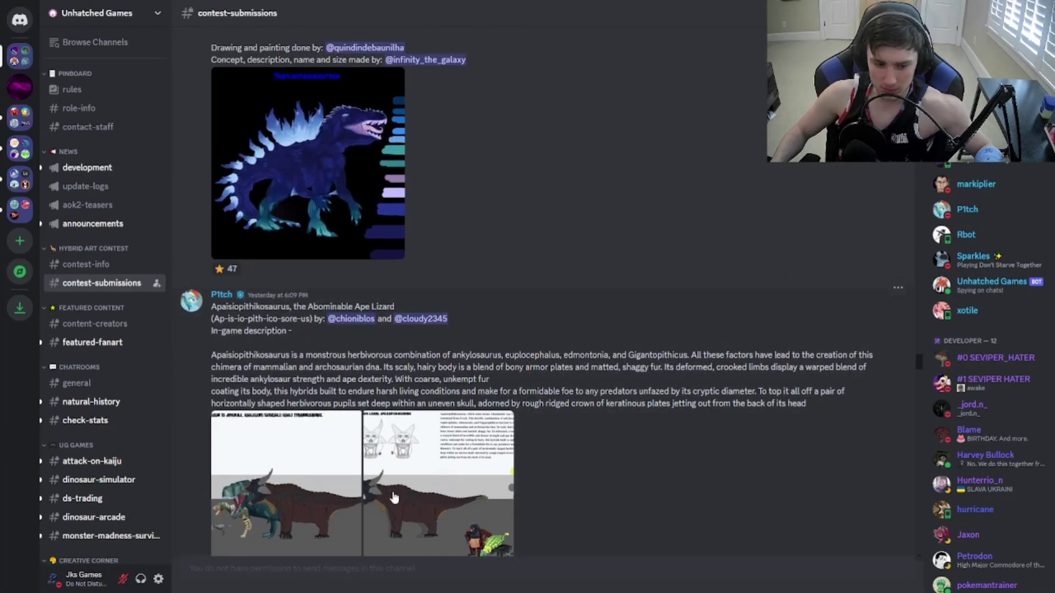
{"action": "left_click", "coordinate": [297, 494]}
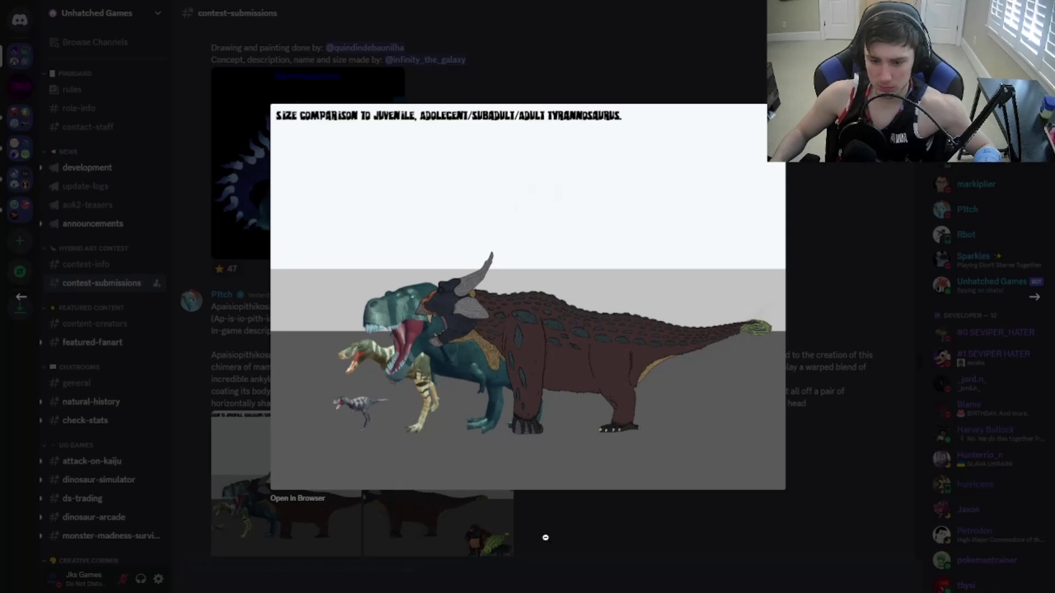
{"action": "left_click", "coordinate": [554, 525]}
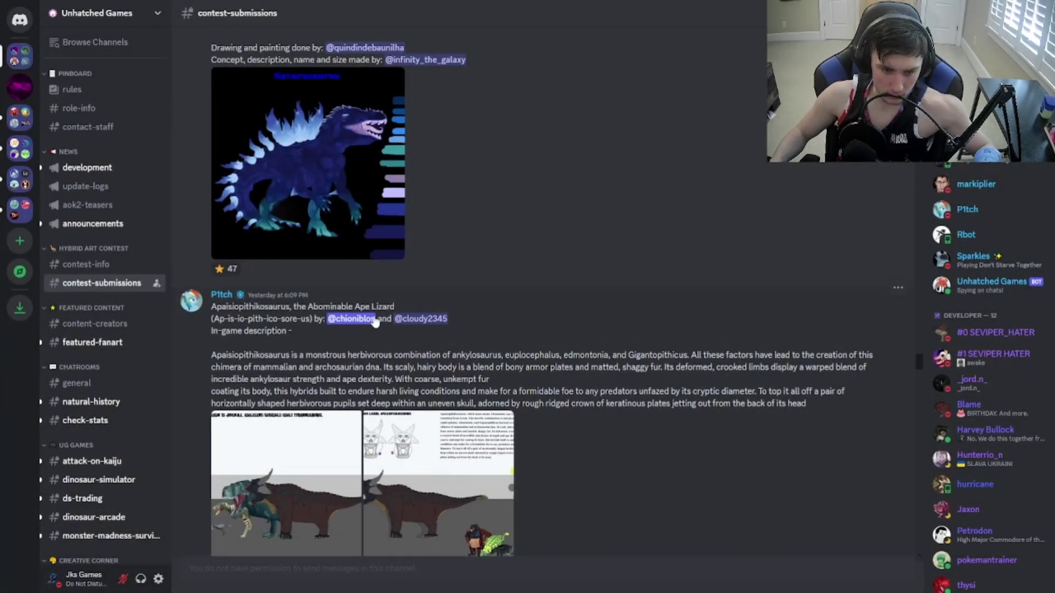
{"action": "scroll", "coordinate": [425, 446], "scroll_direction": "up", "scroll_amount": 5}
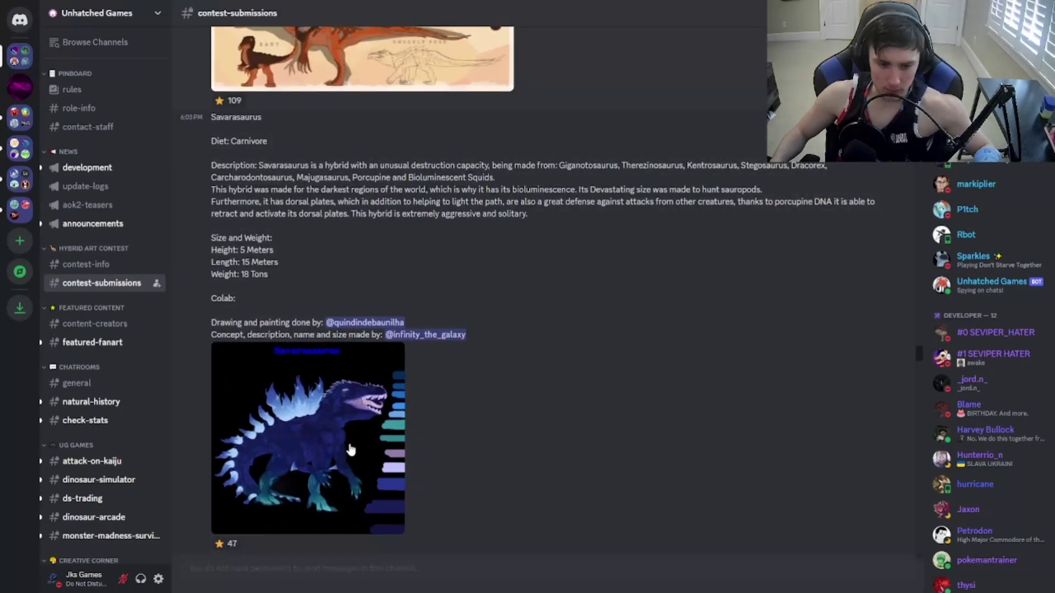
{"action": "scroll", "coordinate": [350, 450], "scroll_direction": "up", "scroll_amount": 5}
{"action": "scroll", "coordinate": [412, 371], "scroll_direction": "up", "scroll_amount": 3}
{"action": "scroll", "coordinate": [484, 364], "scroll_direction": "up", "scroll_amount": 2}
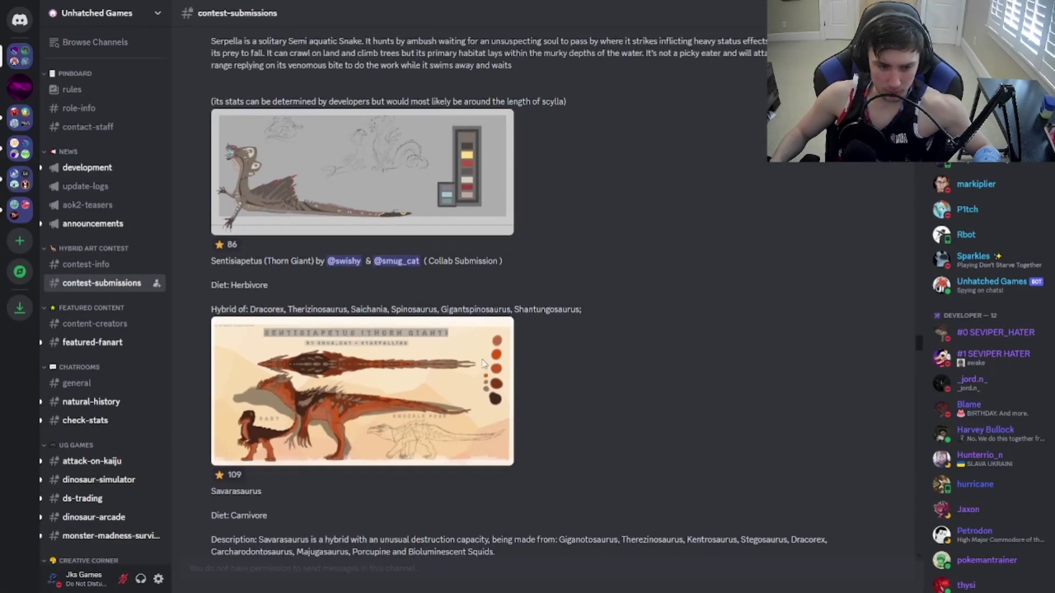
{"action": "scroll", "coordinate": [484, 364], "scroll_direction": "up", "scroll_amount": 4}
{"action": "scroll", "coordinate": [462, 387], "scroll_direction": "up", "scroll_amount": 2}
{"action": "scroll", "coordinate": [440, 406], "scroll_direction": "up", "scroll_amount": 4}
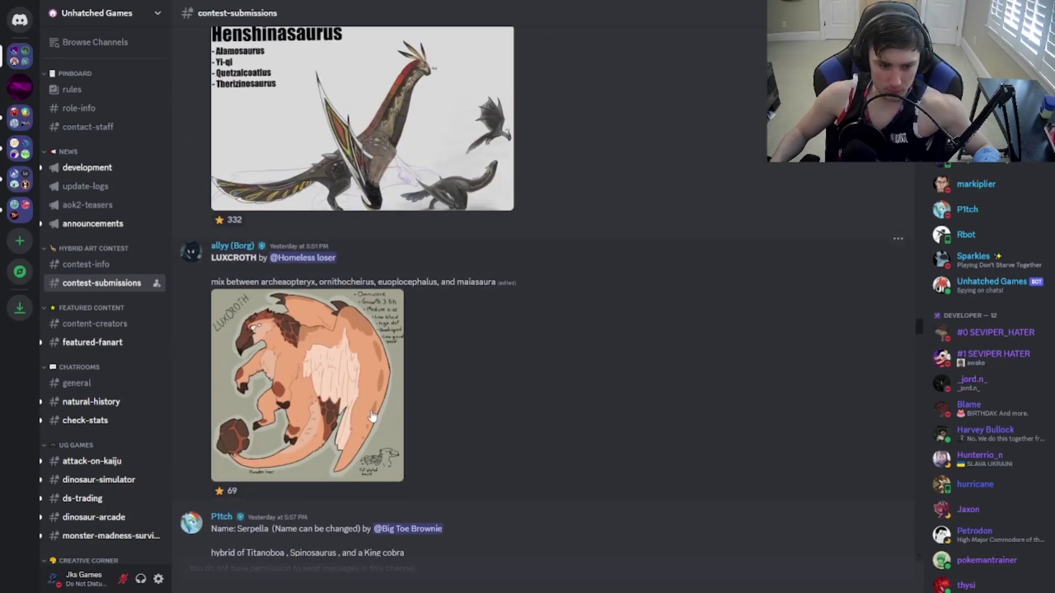
{"action": "scroll", "coordinate": [373, 417], "scroll_direction": "up", "scroll_amount": 3}
{"action": "scroll", "coordinate": [433, 404], "scroll_direction": "up", "scroll_amount": 3}
{"action": "scroll", "coordinate": [556, 418], "scroll_direction": "up", "scroll_amount": 3}
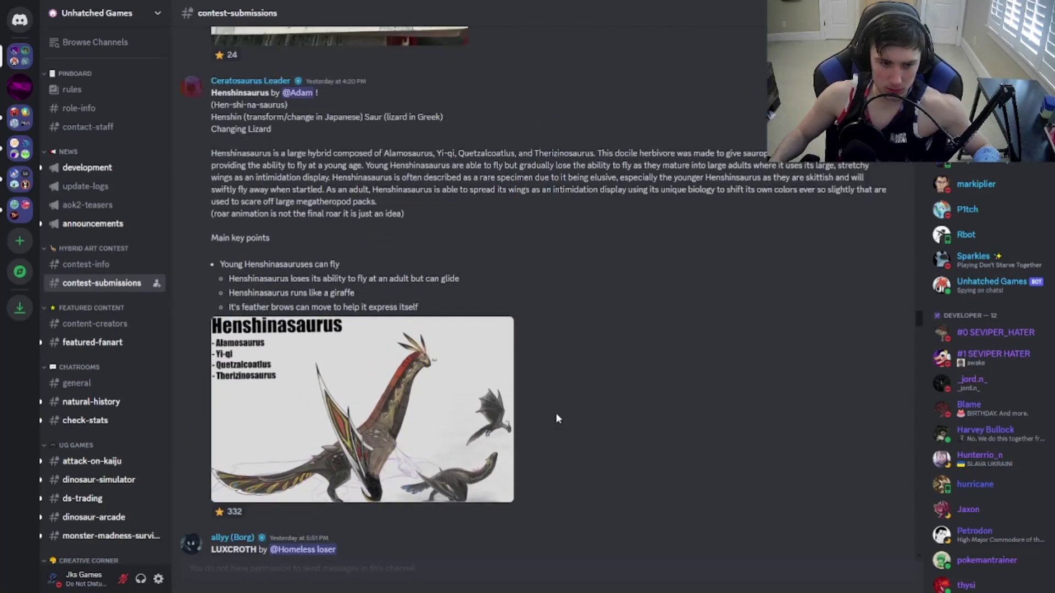
{"action": "scroll", "coordinate": [556, 418], "scroll_direction": "up", "scroll_amount": 3}
{"action": "scroll", "coordinate": [556, 418], "scroll_direction": "up", "scroll_amount": 2}
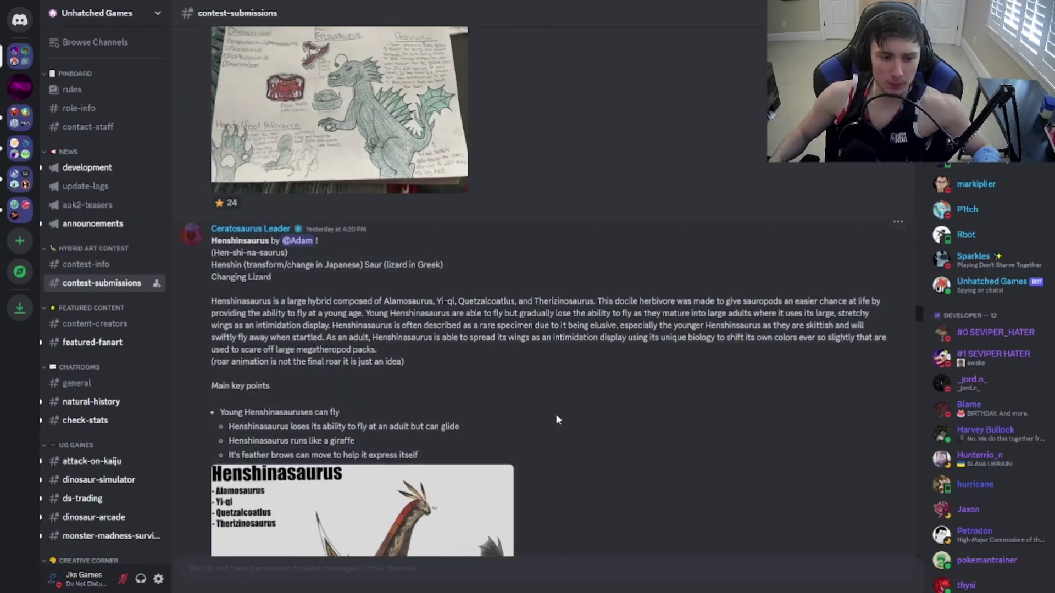
{"action": "scroll", "coordinate": [556, 420], "scroll_direction": "up", "scroll_amount": 3}
{"action": "scroll", "coordinate": [552, 422], "scroll_direction": "up", "scroll_amount": 3}
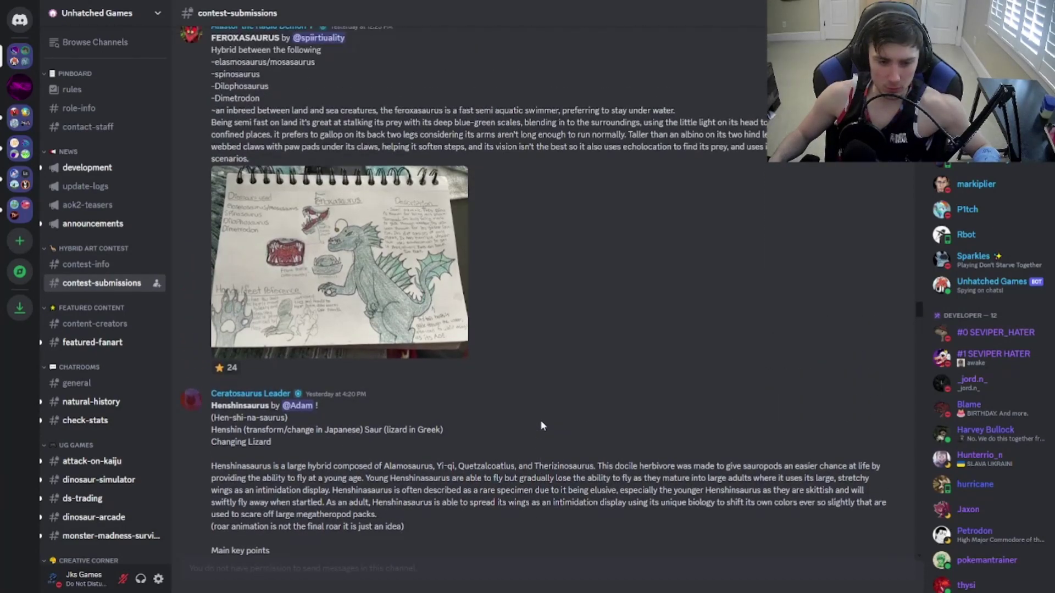
{"action": "scroll", "coordinate": [544, 423], "scroll_direction": "up", "scroll_amount": 2}
{"action": "scroll", "coordinate": [542, 425], "scroll_direction": "up", "scroll_amount": 1}
{"action": "scroll", "coordinate": [542, 425], "scroll_direction": "up", "scroll_amount": 2}
{"action": "scroll", "coordinate": [541, 425], "scroll_direction": "up", "scroll_amount": 1}
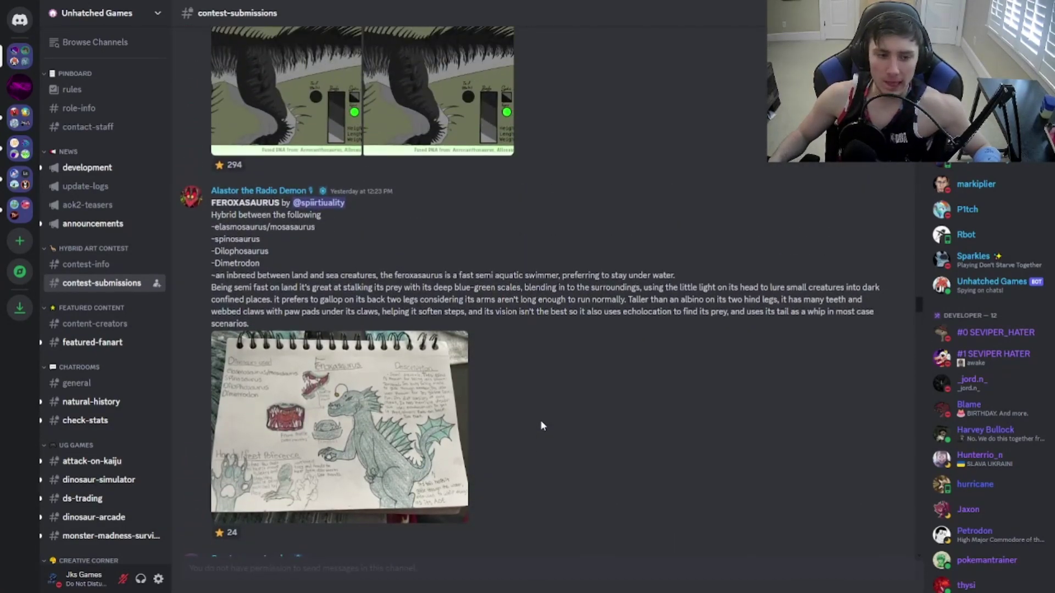
{"action": "scroll", "coordinate": [529, 416], "scroll_direction": "up", "scroll_amount": 2}
{"action": "scroll", "coordinate": [530, 415], "scroll_direction": "up", "scroll_amount": 2}
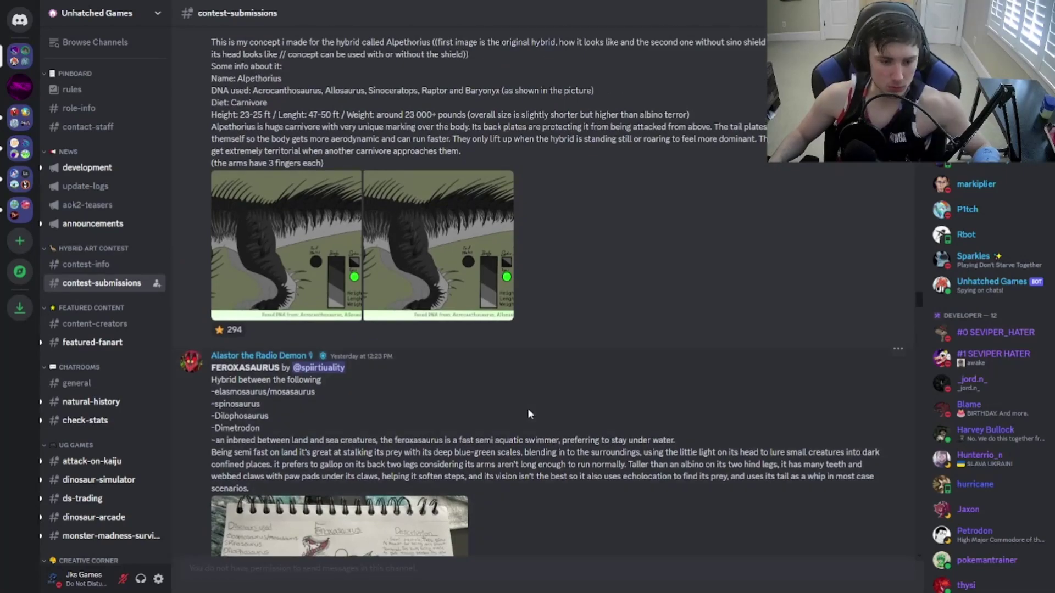
{"action": "scroll", "coordinate": [530, 413], "scroll_direction": "up", "scroll_amount": 3}
{"action": "scroll", "coordinate": [577, 412], "scroll_direction": "up", "scroll_amount": 3}
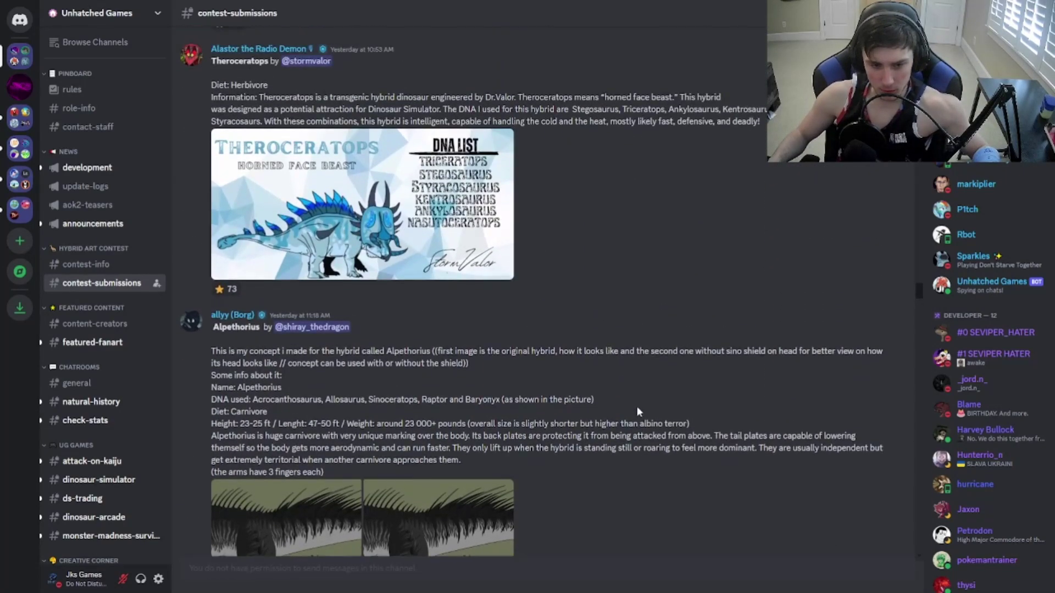
{"action": "scroll", "coordinate": [638, 411], "scroll_direction": "up", "scroll_amount": 2}
{"action": "scroll", "coordinate": [639, 410], "scroll_direction": "up", "scroll_amount": 3}
{"action": "scroll", "coordinate": [639, 411], "scroll_direction": "up", "scroll_amount": 3}
{"action": "scroll", "coordinate": [638, 410], "scroll_direction": "up", "scroll_amount": 1}
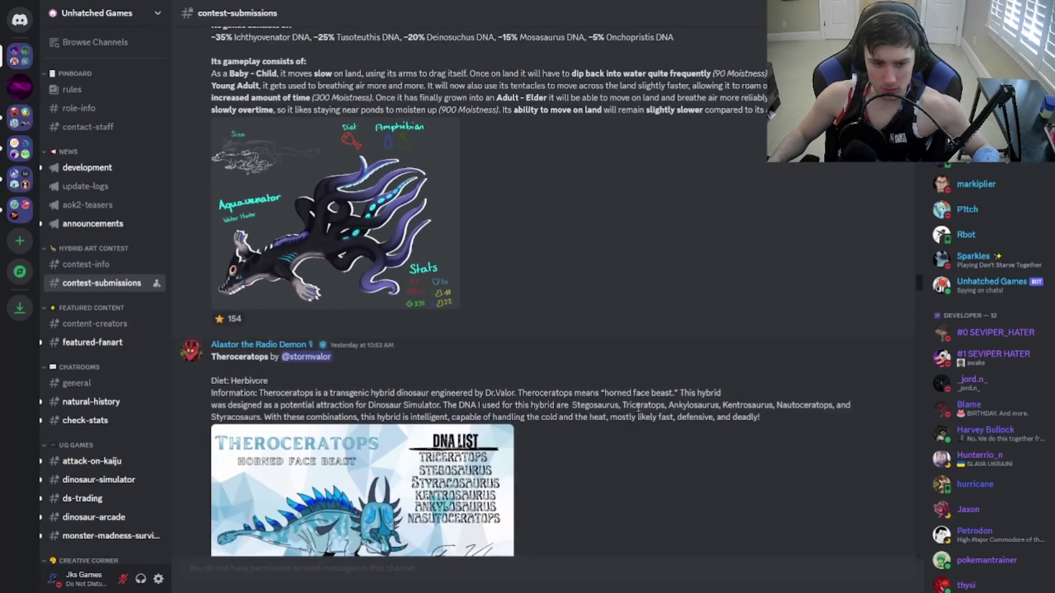
{"action": "scroll", "coordinate": [638, 411], "scroll_direction": "up", "scroll_amount": 2}
{"action": "scroll", "coordinate": [637, 406], "scroll_direction": "up", "scroll_amount": 3}
{"action": "scroll", "coordinate": [636, 406], "scroll_direction": "up", "scroll_amount": 1}
{"action": "scroll", "coordinate": [636, 407], "scroll_direction": "up", "scroll_amount": 1}
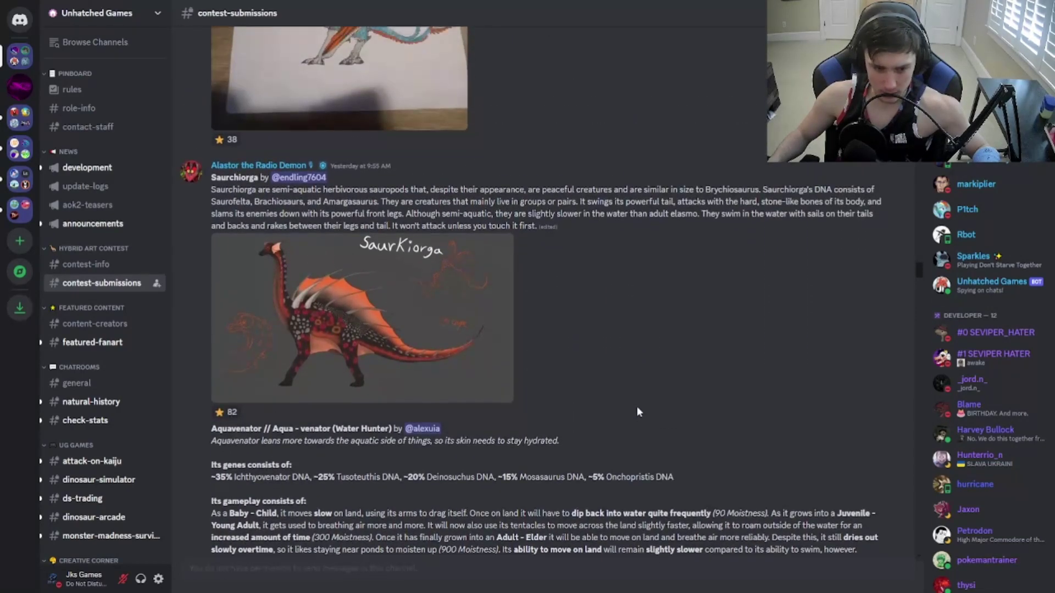
{"action": "scroll", "coordinate": [637, 407], "scroll_direction": "up", "scroll_amount": 1}
{"action": "scroll", "coordinate": [636, 407], "scroll_direction": "up", "scroll_amount": 3}
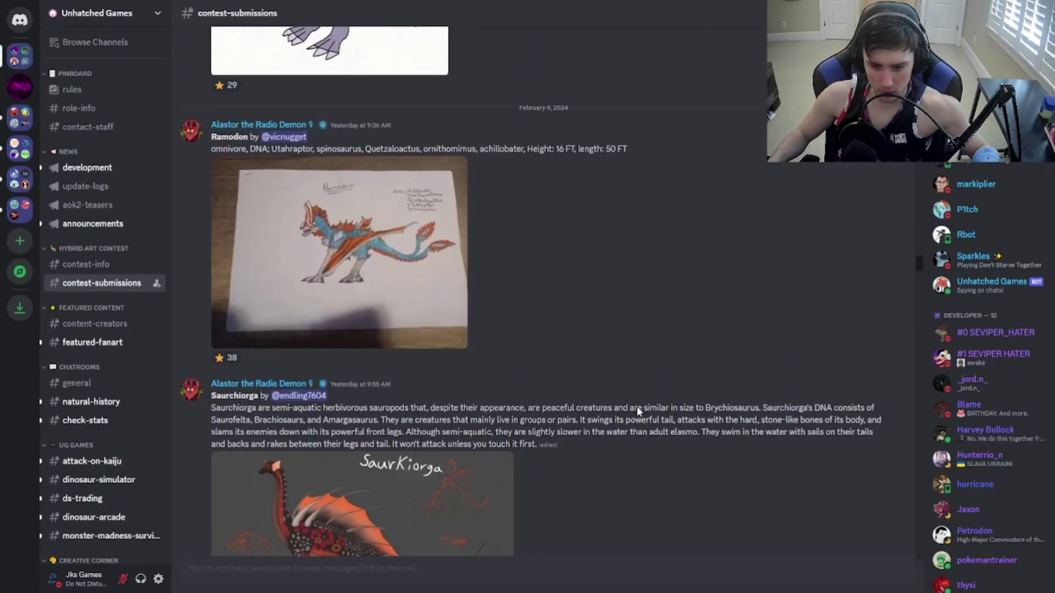
{"action": "scroll", "coordinate": [637, 407], "scroll_direction": "up", "scroll_amount": 1}
{"action": "scroll", "coordinate": [636, 406], "scroll_direction": "up", "scroll_amount": 1}
{"action": "scroll", "coordinate": [636, 407], "scroll_direction": "up", "scroll_amount": 4}
{"action": "scroll", "coordinate": [636, 406], "scroll_direction": "up", "scroll_amount": 1}
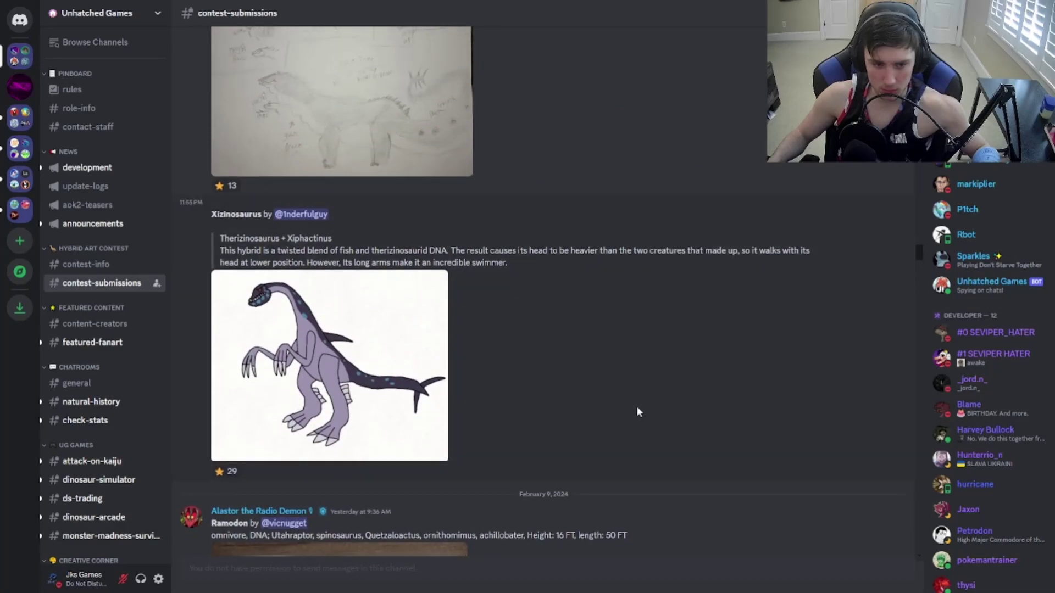
{"action": "scroll", "coordinate": [636, 406], "scroll_direction": "up", "scroll_amount": 2}
{"action": "scroll", "coordinate": [637, 407], "scroll_direction": "up", "scroll_amount": 2}
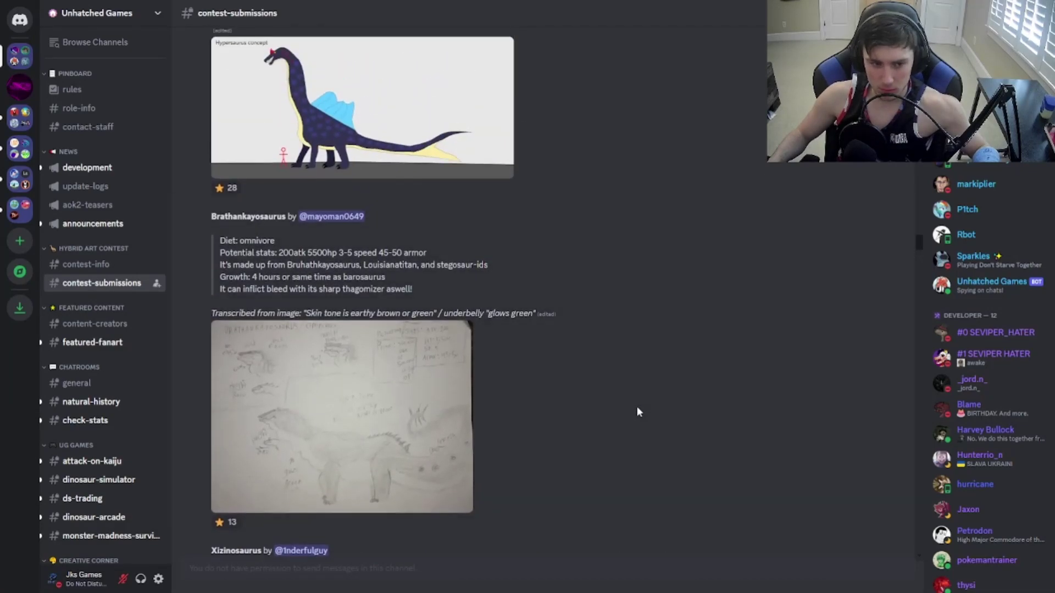
{"action": "scroll", "coordinate": [636, 407], "scroll_direction": "up", "scroll_amount": 2}
{"action": "scroll", "coordinate": [636, 406], "scroll_direction": "up", "scroll_amount": 1}
{"action": "scroll", "coordinate": [636, 406], "scroll_direction": "up", "scroll_amount": 2}
{"action": "scroll", "coordinate": [637, 406], "scroll_direction": "up", "scroll_amount": 1}
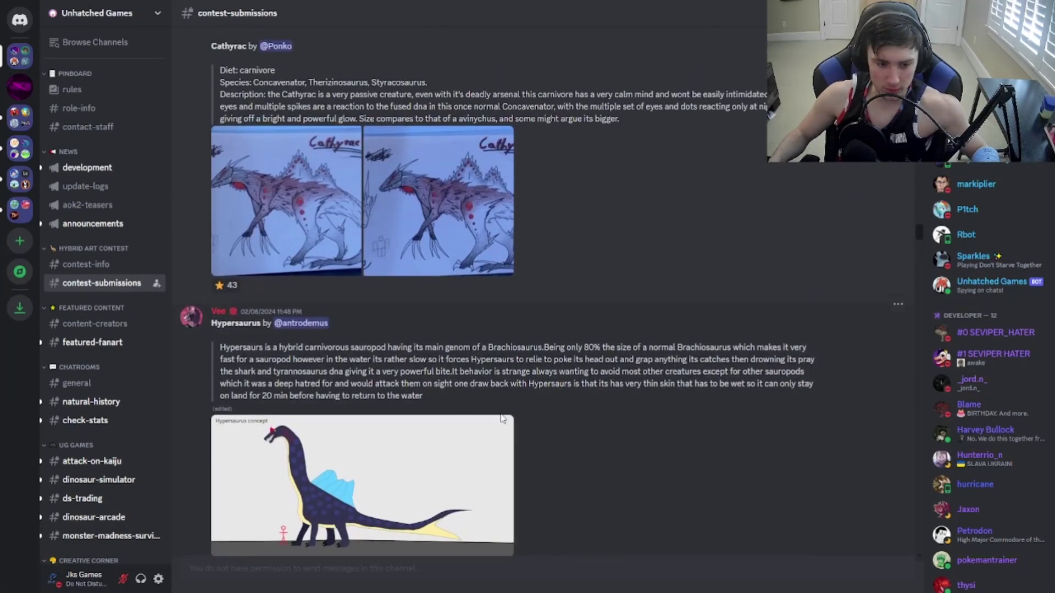
{"action": "scroll", "coordinate": [639, 429], "scroll_direction": "up", "scroll_amount": 1}
{"action": "scroll", "coordinate": [648, 457], "scroll_direction": "up", "scroll_amount": 2}
{"action": "scroll", "coordinate": [650, 457], "scroll_direction": "up", "scroll_amount": 1}
{"action": "scroll", "coordinate": [650, 458], "scroll_direction": "up", "scroll_amount": 2}
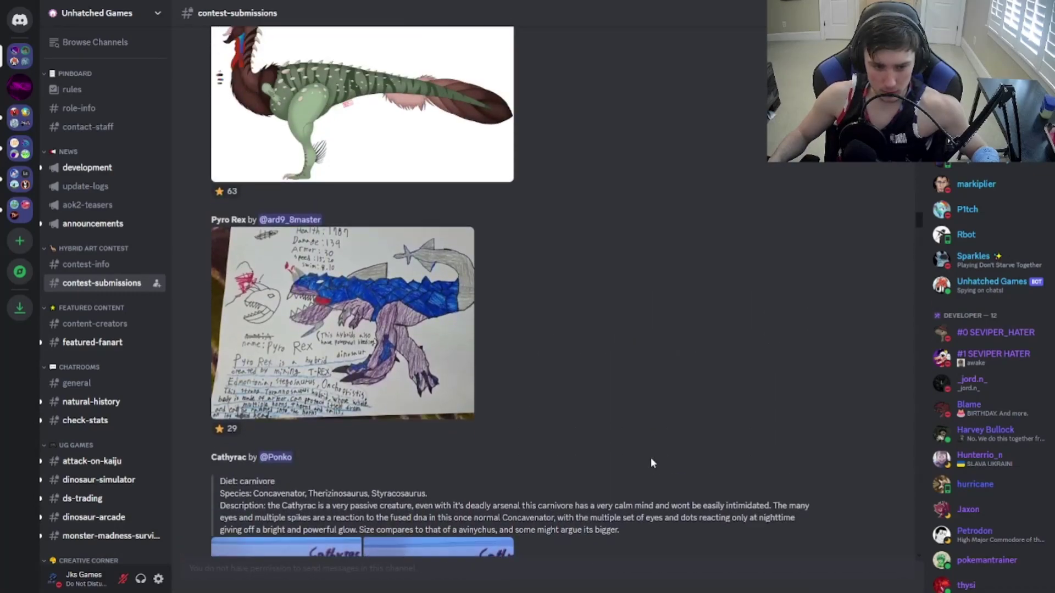
{"action": "scroll", "coordinate": [650, 457], "scroll_direction": "up", "scroll_amount": 2}
{"action": "scroll", "coordinate": [650, 457], "scroll_direction": "up", "scroll_amount": 2}
{"action": "scroll", "coordinate": [650, 458], "scroll_direction": "up", "scroll_amount": 2}
{"action": "scroll", "coordinate": [651, 457], "scroll_direction": "up", "scroll_amount": 1}
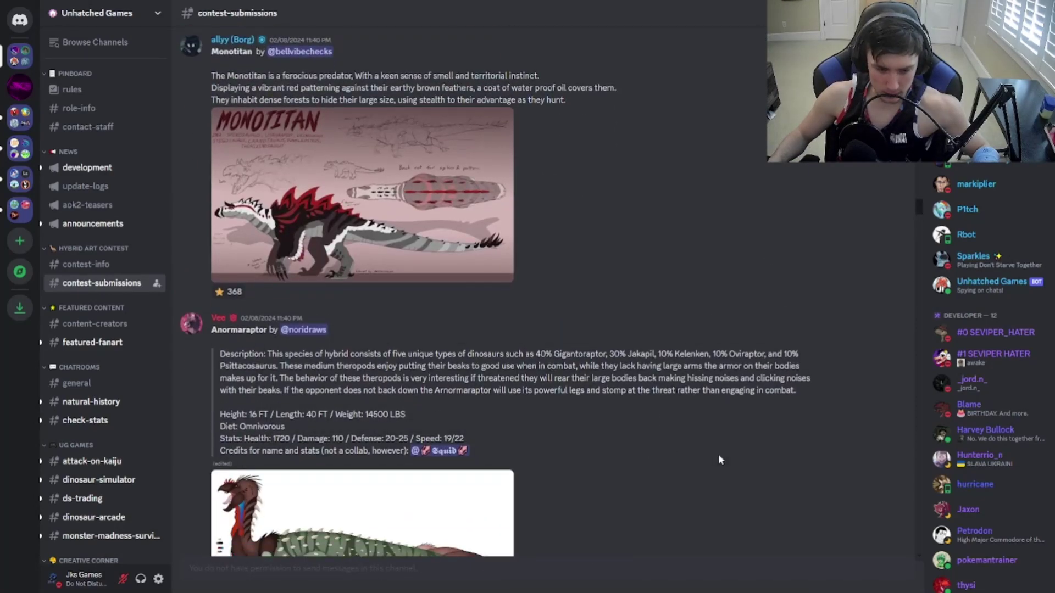
{"action": "scroll", "coordinate": [718, 455], "scroll_direction": "down", "scroll_amount": 1}
{"action": "scroll", "coordinate": [718, 454], "scroll_direction": "up", "scroll_amount": 3}
{"action": "scroll", "coordinate": [718, 455], "scroll_direction": "up", "scroll_amount": 2}
{"action": "scroll", "coordinate": [718, 454], "scroll_direction": "down", "scroll_amount": 1}
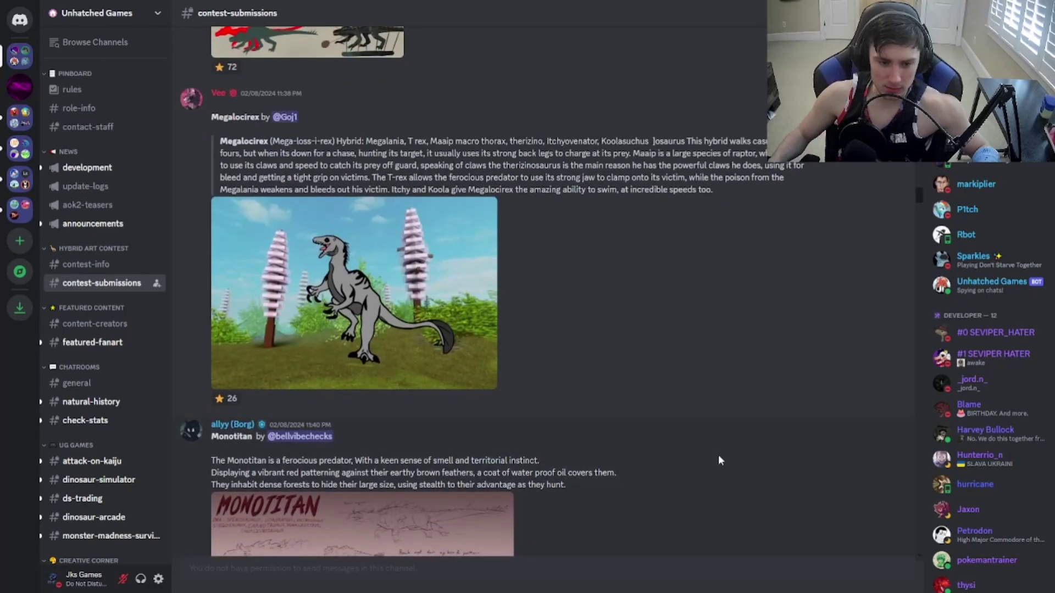
{"action": "scroll", "coordinate": [718, 454], "scroll_direction": "down", "scroll_amount": 1}
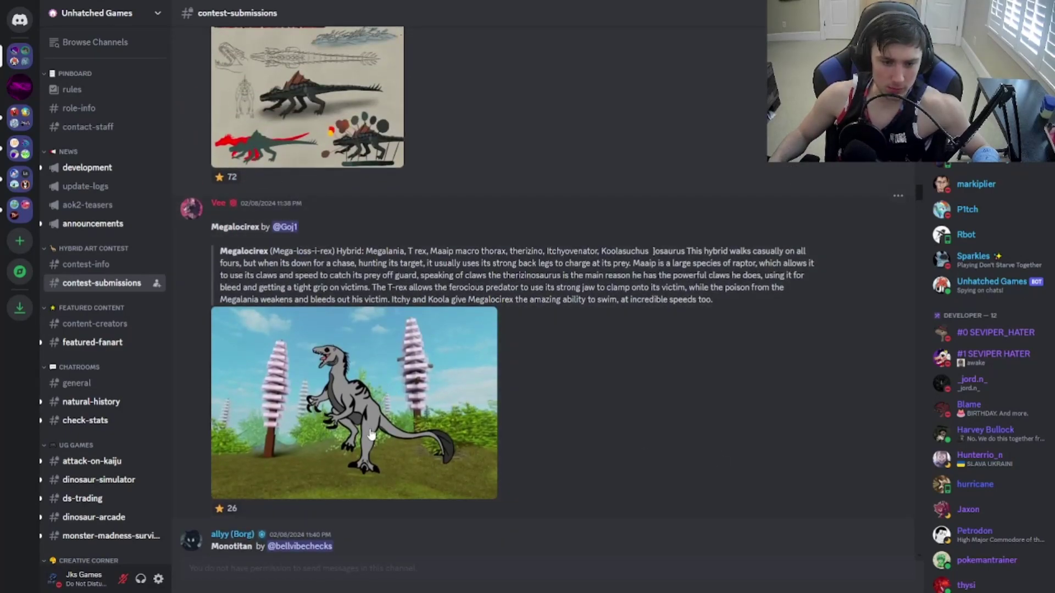
{"action": "scroll", "coordinate": [518, 480], "scroll_direction": "up", "scroll_amount": 3}
{"action": "scroll", "coordinate": [519, 480], "scroll_direction": "up", "scroll_amount": 2}
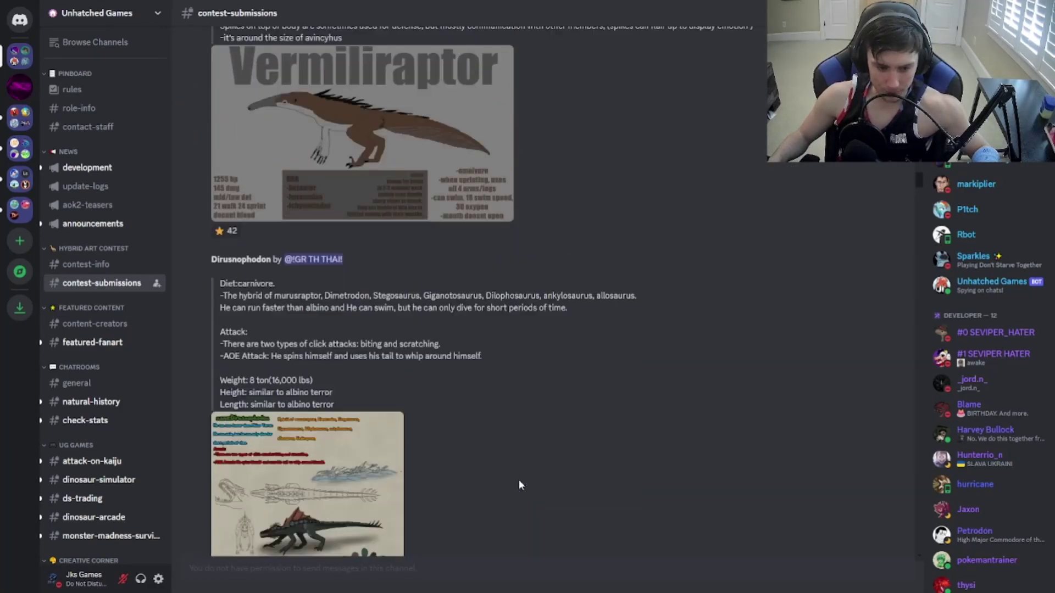
{"action": "scroll", "coordinate": [518, 479], "scroll_direction": "up", "scroll_amount": 3}
{"action": "scroll", "coordinate": [518, 480], "scroll_direction": "up", "scroll_amount": 3}
{"action": "scroll", "coordinate": [521, 480], "scroll_direction": "up", "scroll_amount": 3}
{"action": "scroll", "coordinate": [521, 481], "scroll_direction": "up", "scroll_amount": 3}
{"action": "scroll", "coordinate": [521, 481], "scroll_direction": "up", "scroll_amount": 2}
{"action": "scroll", "coordinate": [522, 481], "scroll_direction": "up", "scroll_amount": 3}
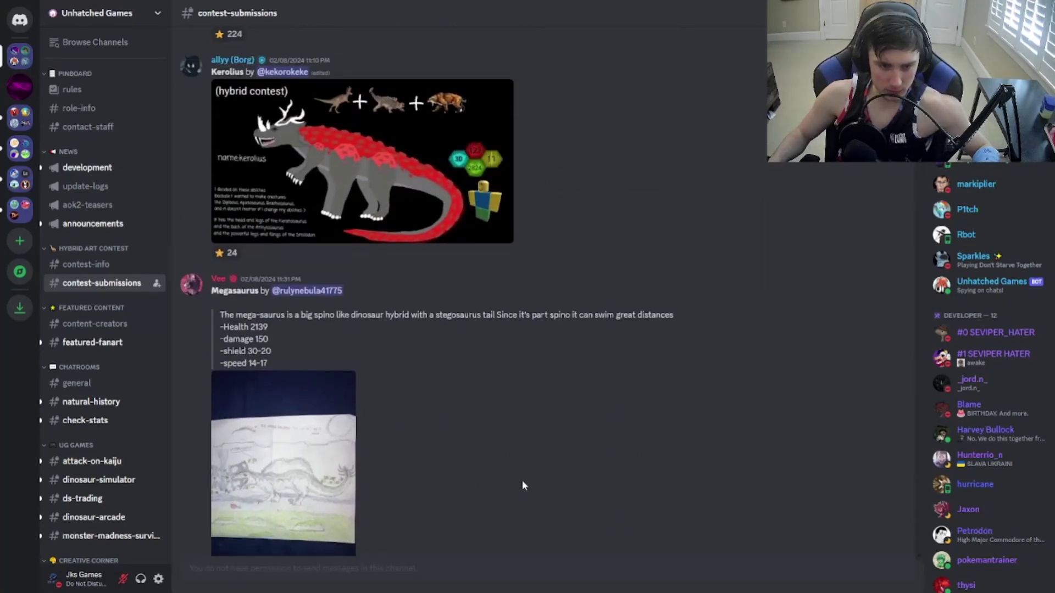
{"action": "scroll", "coordinate": [522, 481], "scroll_direction": "up", "scroll_amount": 3}
{"action": "scroll", "coordinate": [522, 481], "scroll_direction": "up", "scroll_amount": 2}
{"action": "scroll", "coordinate": [521, 480], "scroll_direction": "up", "scroll_amount": 3}
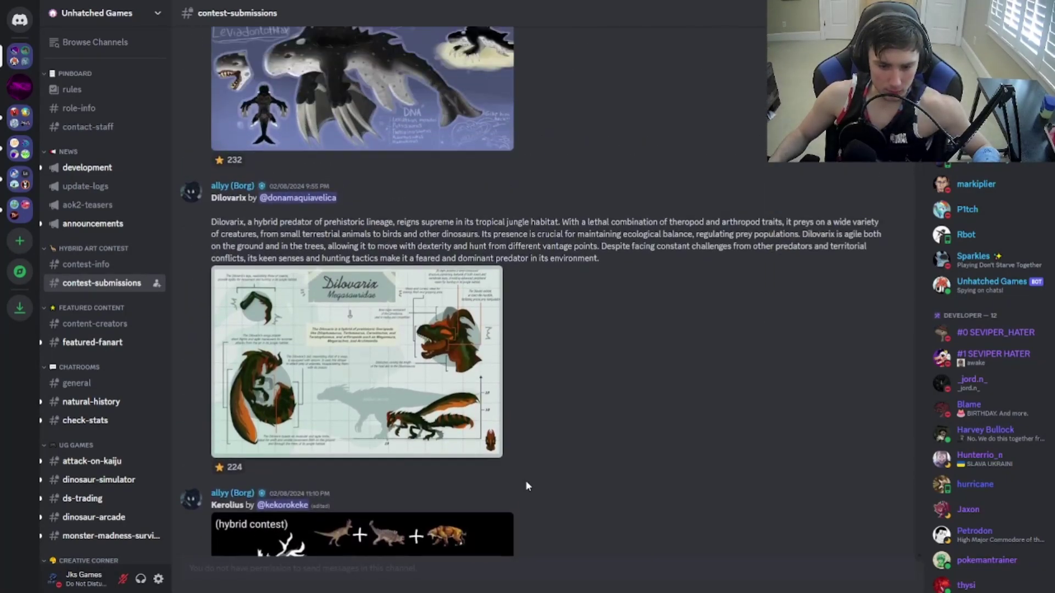
{"action": "scroll", "coordinate": [525, 481], "scroll_direction": "up", "scroll_amount": 3}
{"action": "scroll", "coordinate": [525, 480], "scroll_direction": "up", "scroll_amount": 2}
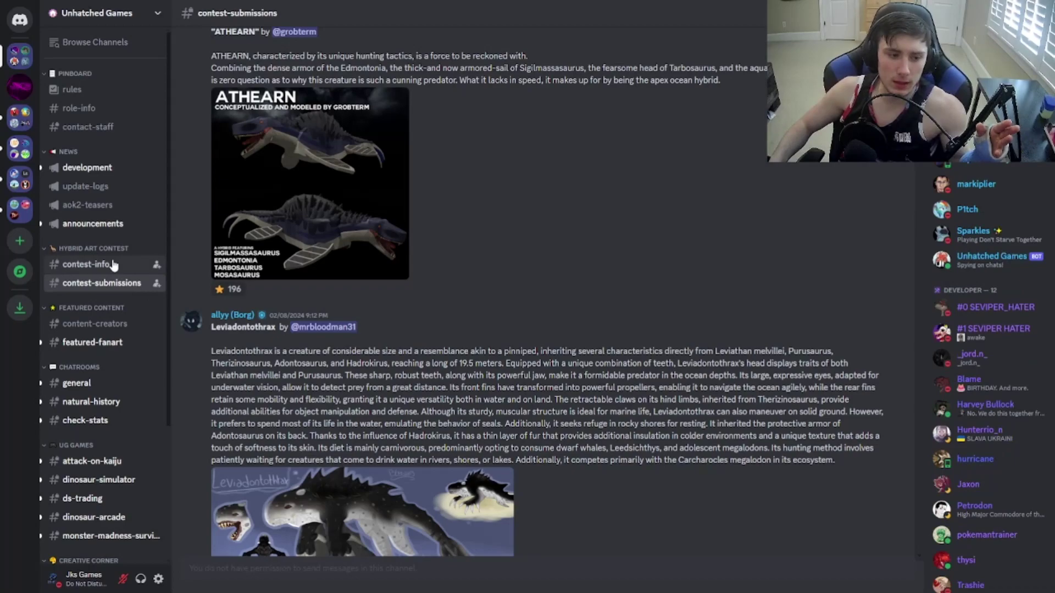
- Switch back to the #contest-info channel under HYBRID ART CONTEST
{"action": "left_click", "coordinate": [87, 264]}
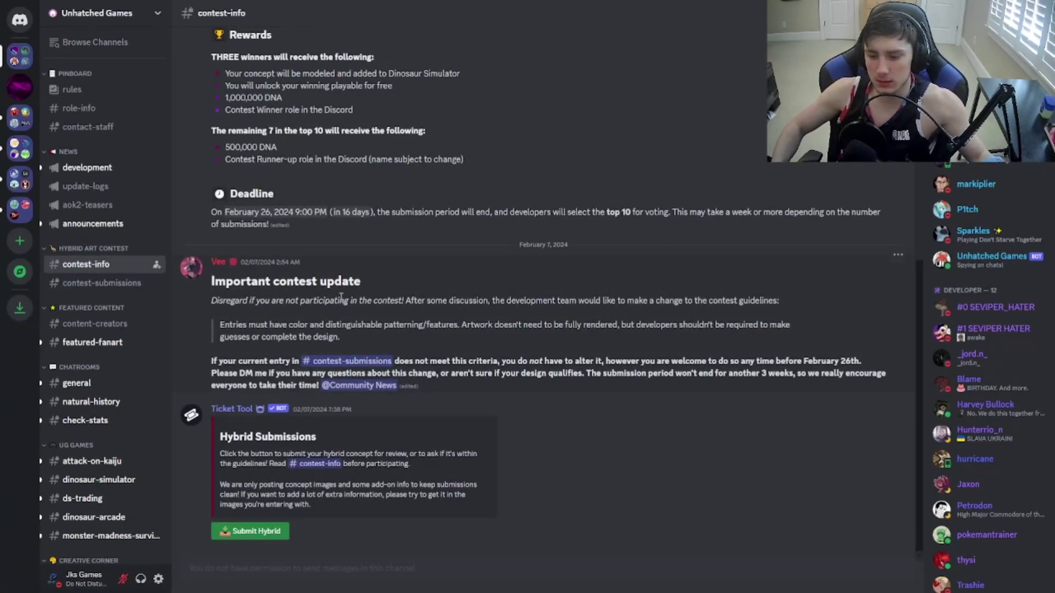